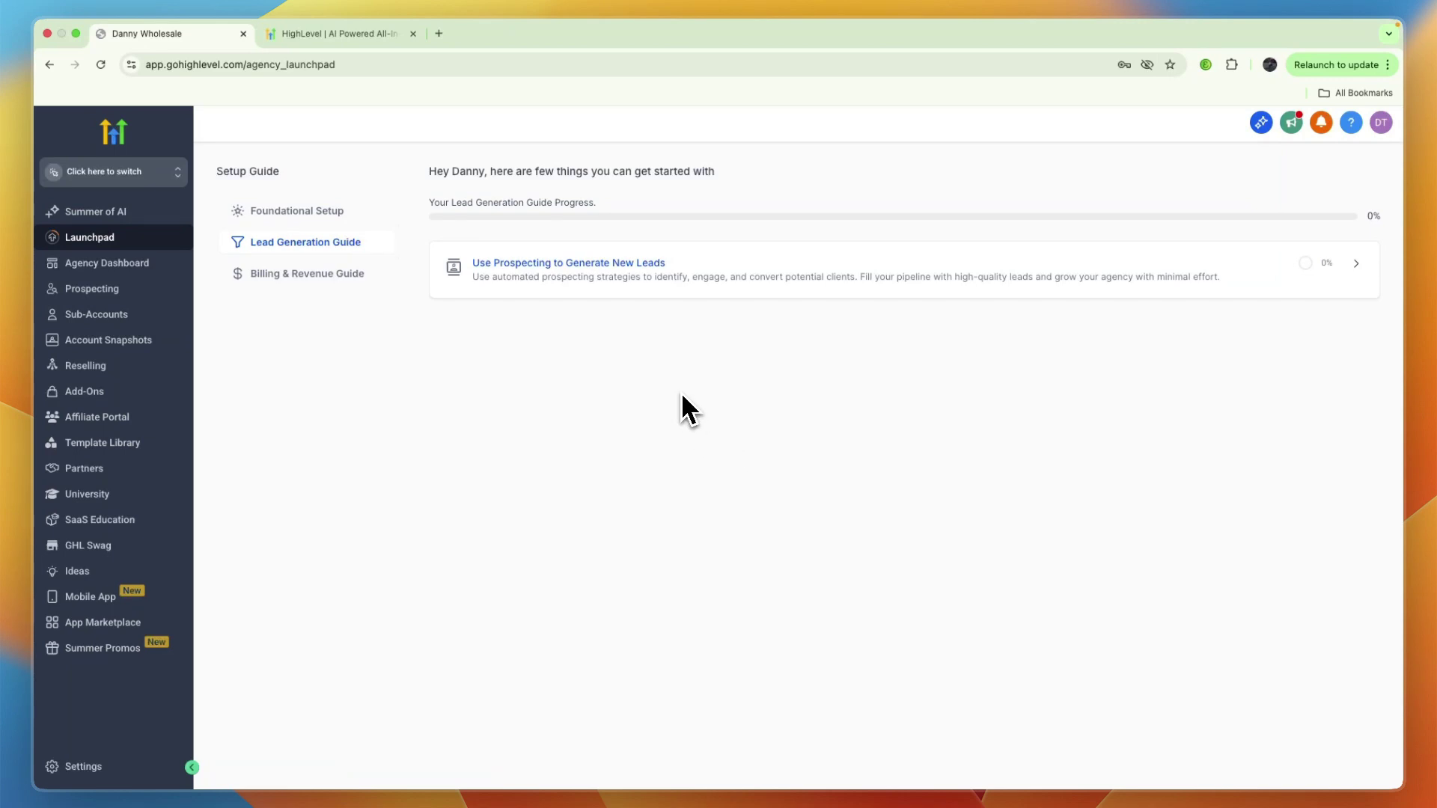
- Expand the Foundational Setup checklist on the Launchpad to review its 35% progress and tasks
left_click(361, 213)
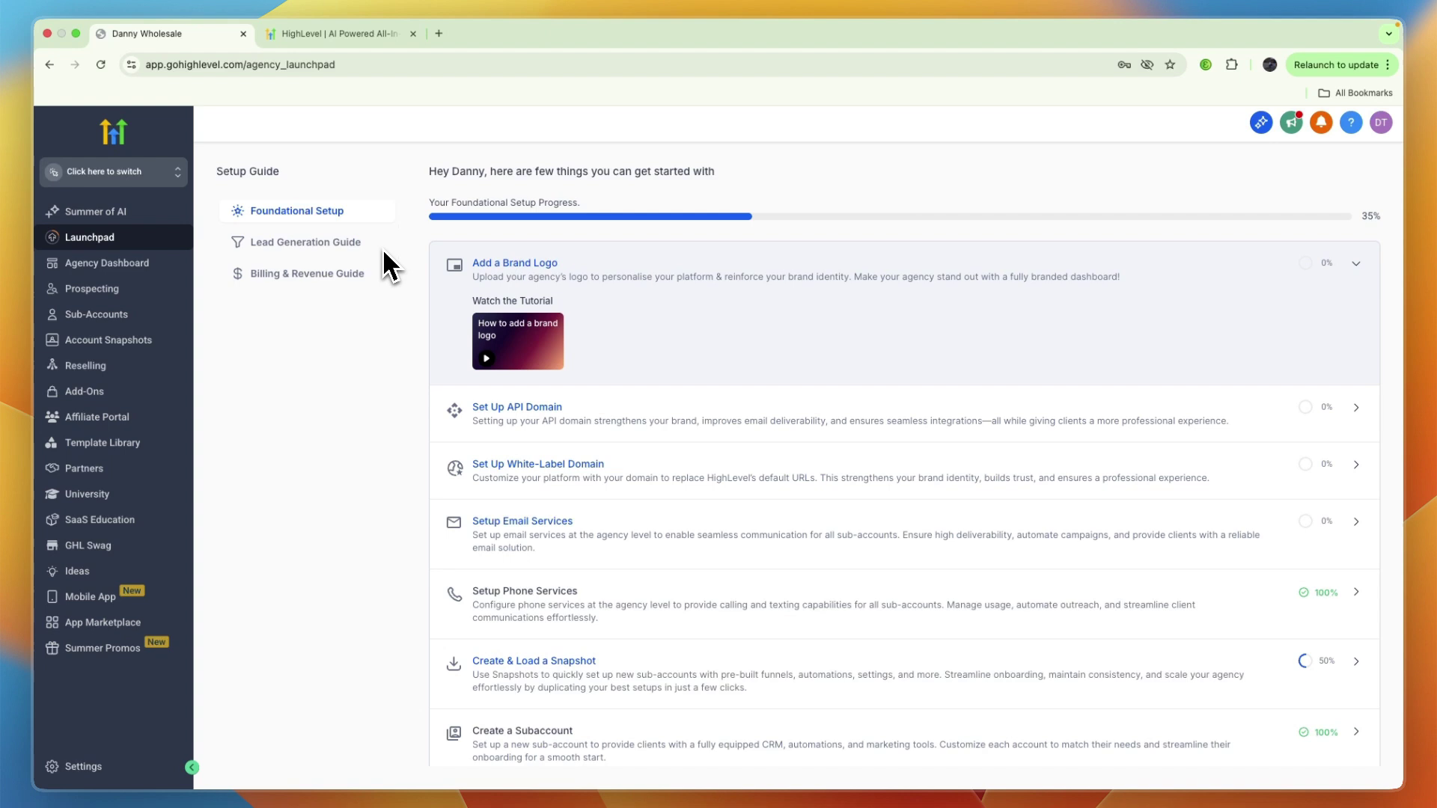
scroll(407, 313, "down", 1)
scroll(413, 329, "up", 1)
left_click(339, 34)
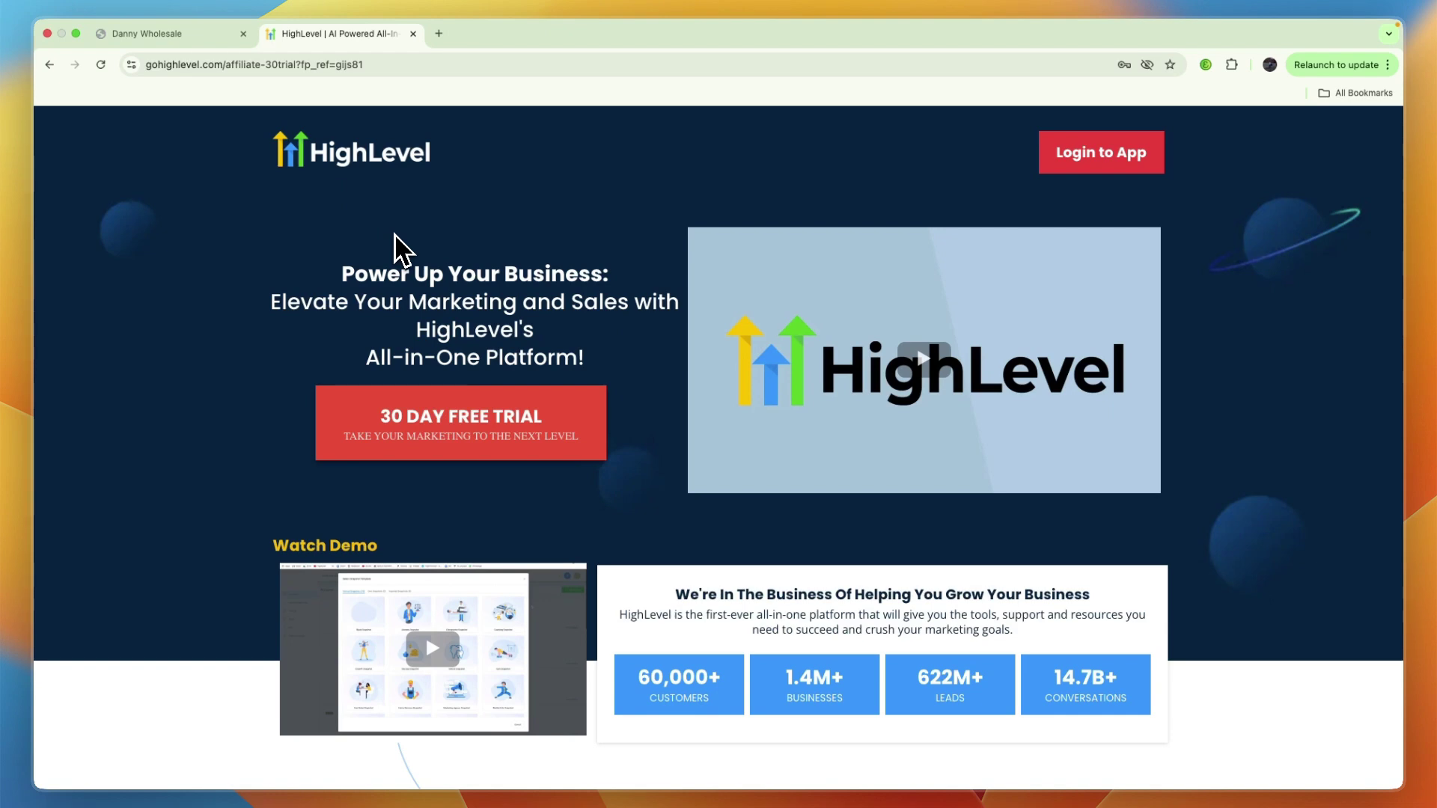
left_click(431, 433)
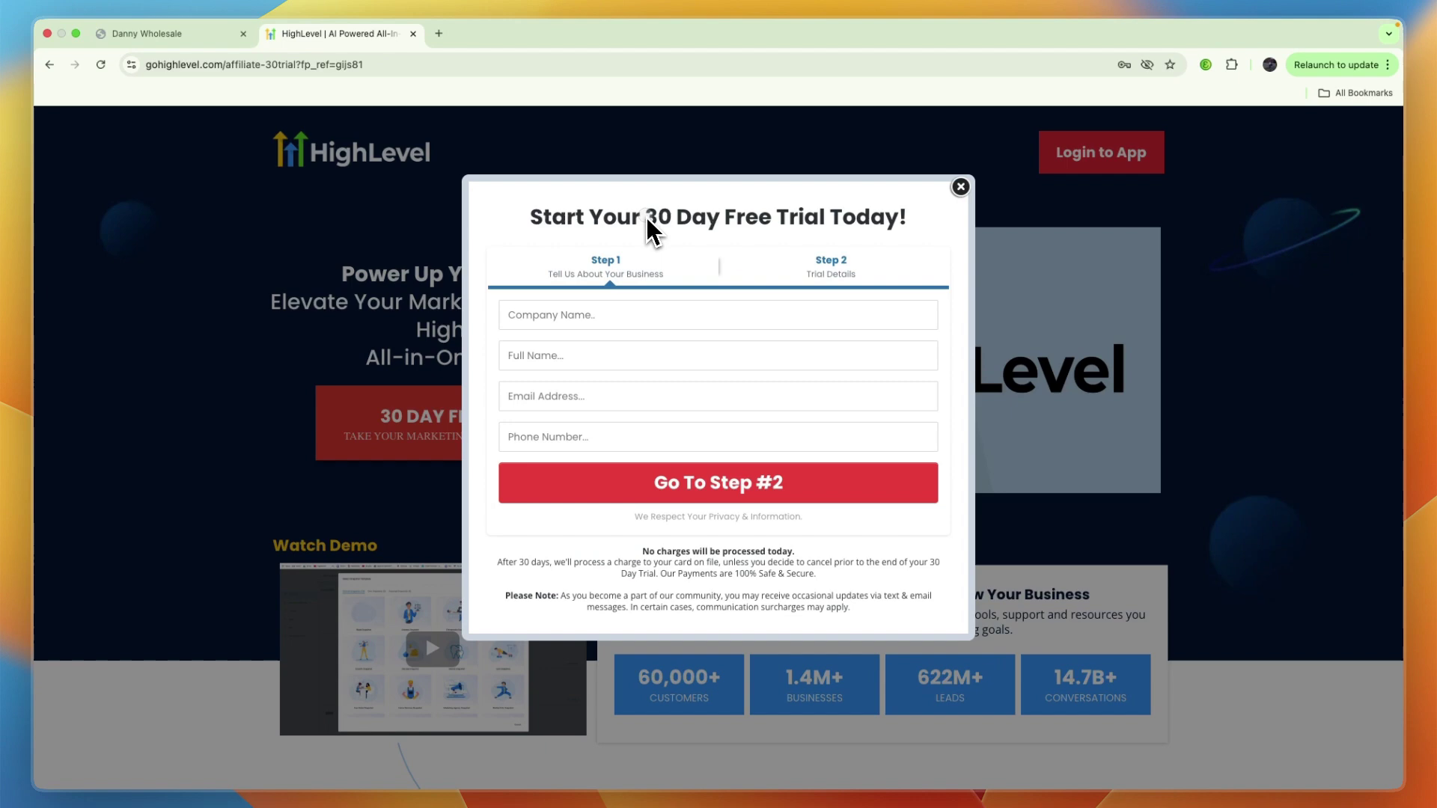
left_click_drag(647, 218, 770, 221)
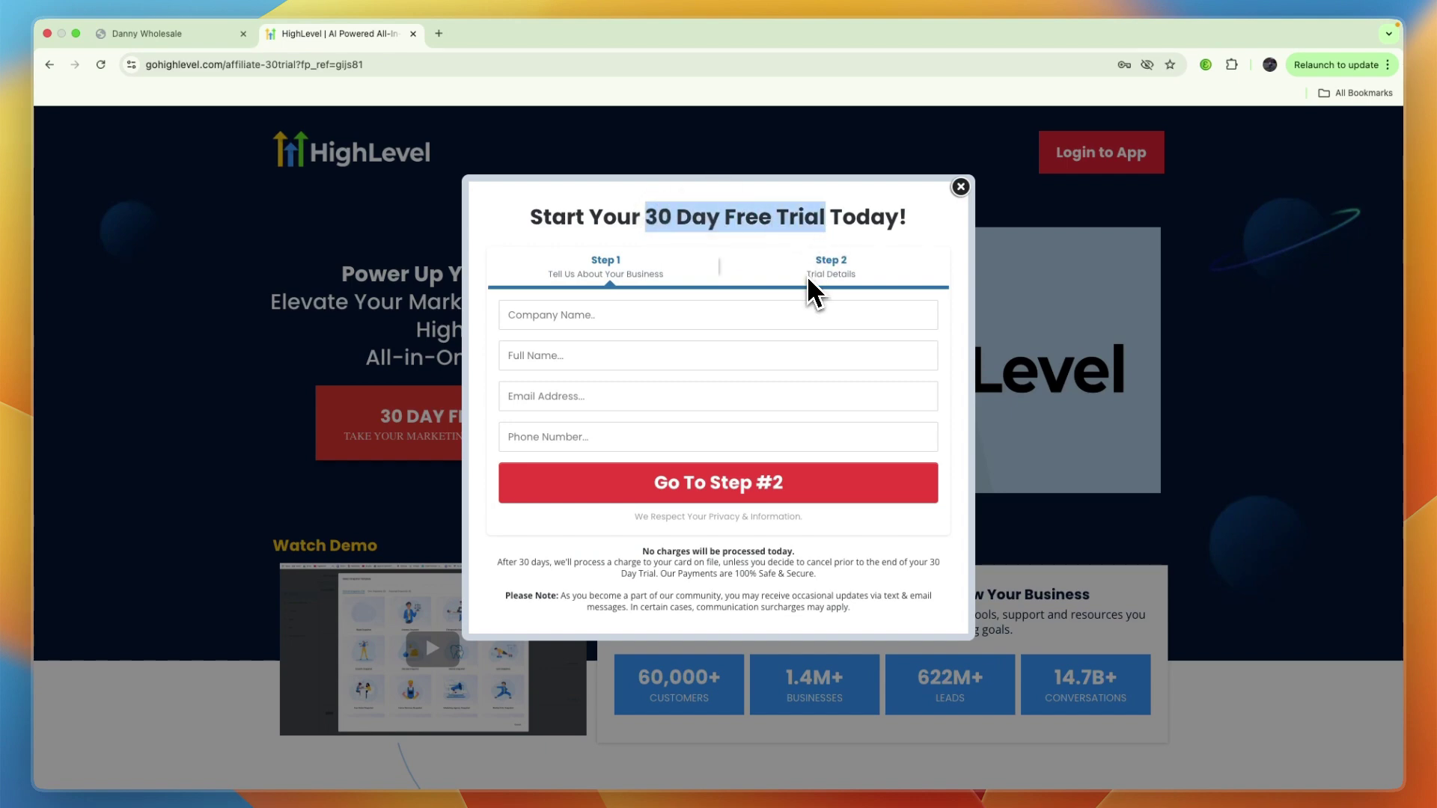
left_click(164, 46)
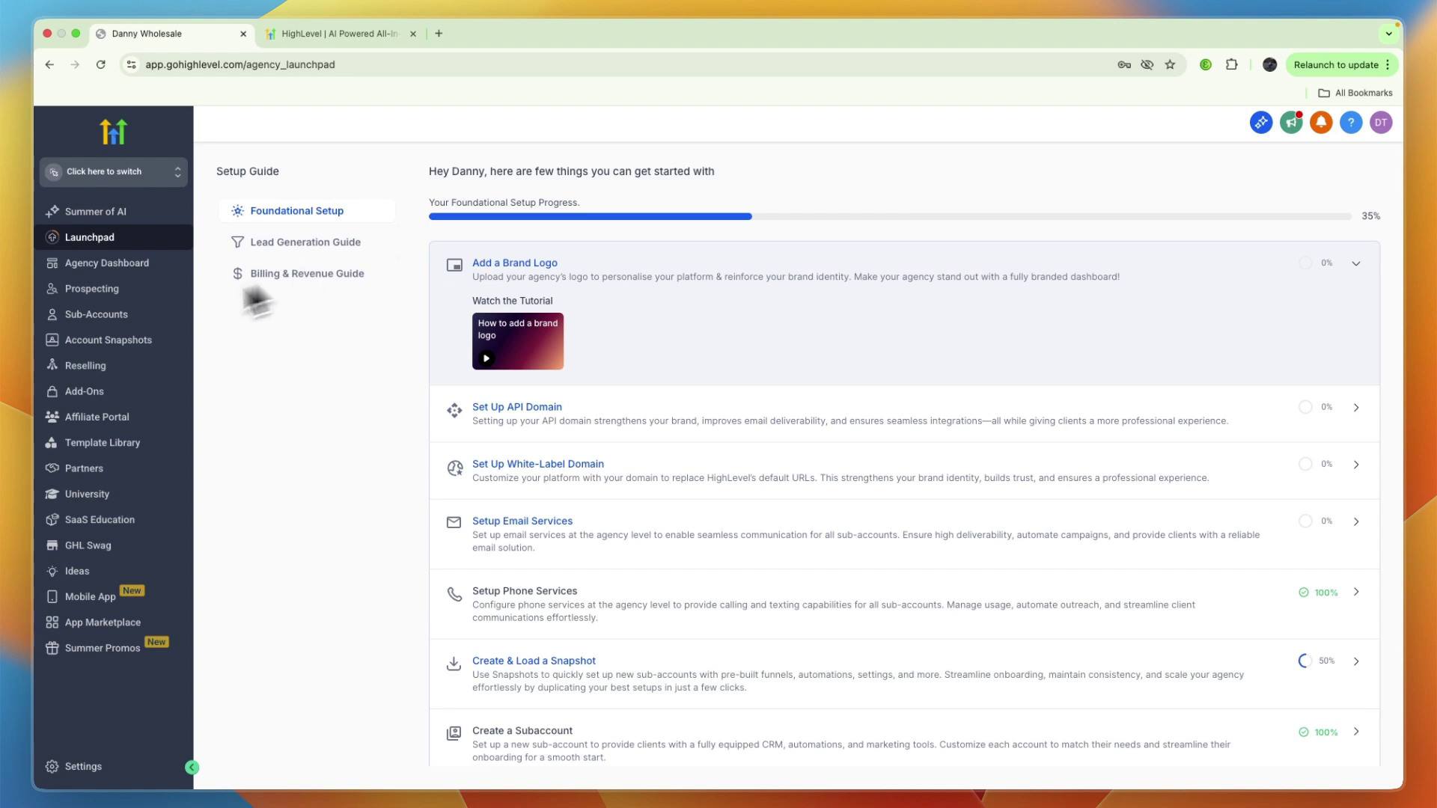
- Start a new sub-account from the Gym snapshot template, found by searching 'gym'
left_click(101, 318)
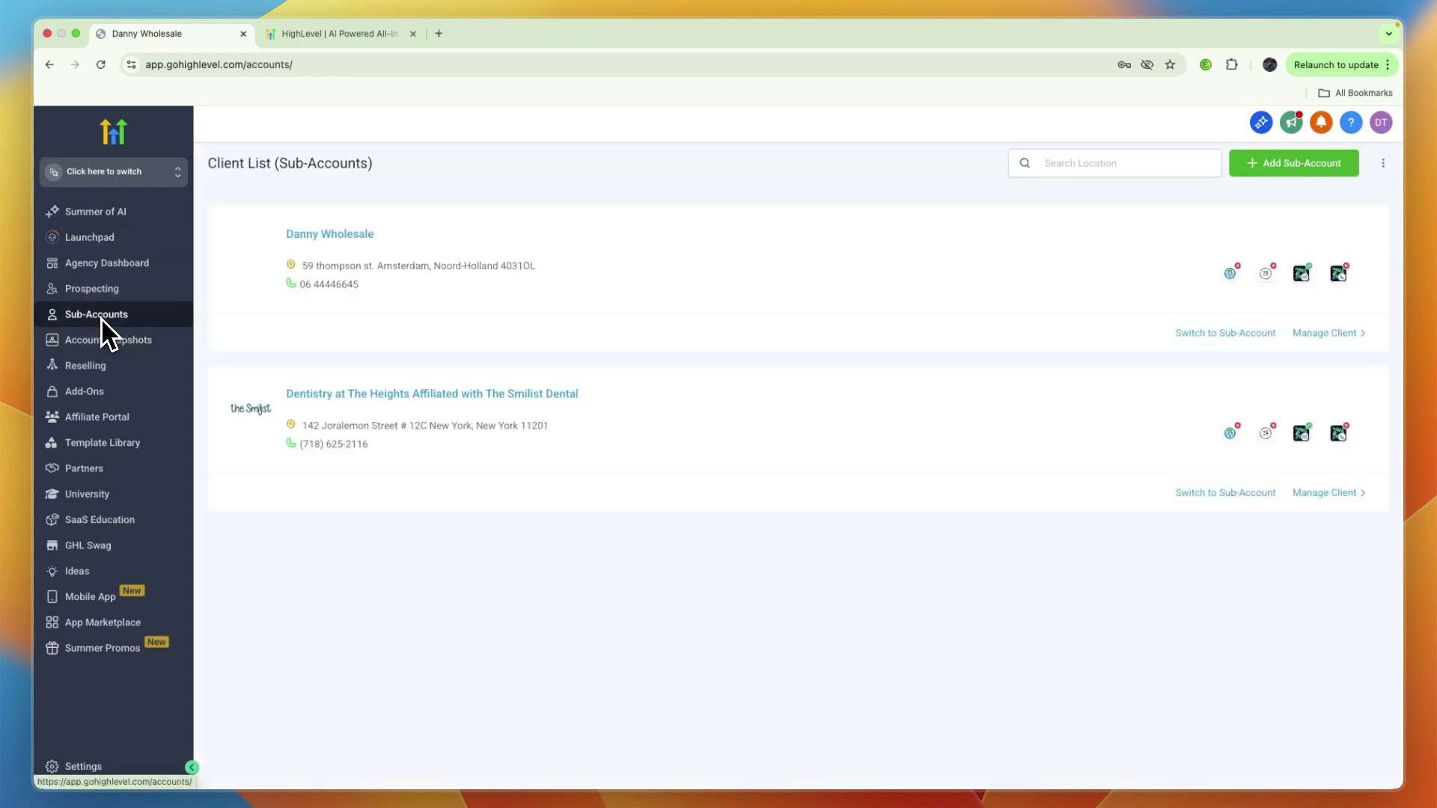
left_click(1283, 163)
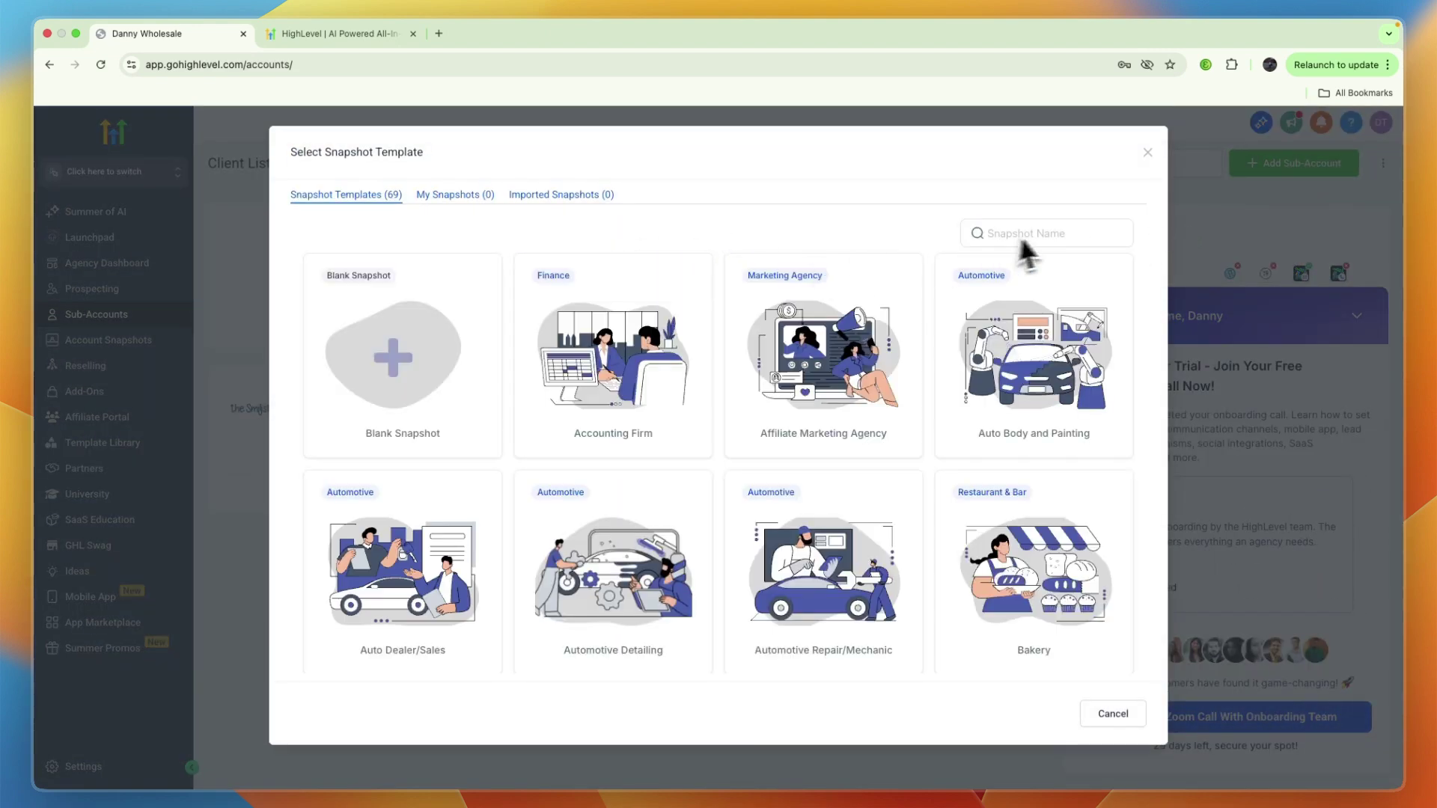
left_click(1048, 231)
type("gym")
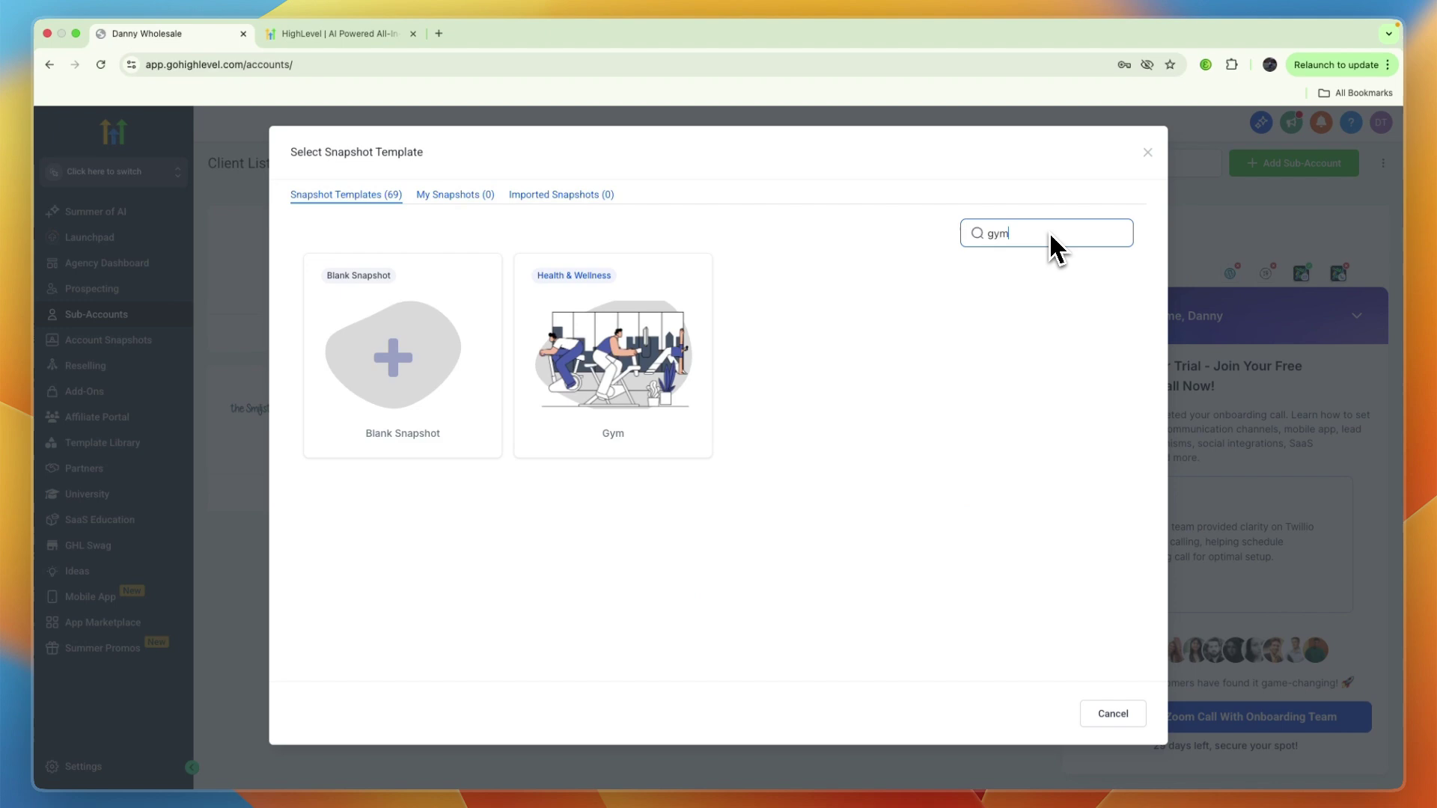
left_click(585, 387)
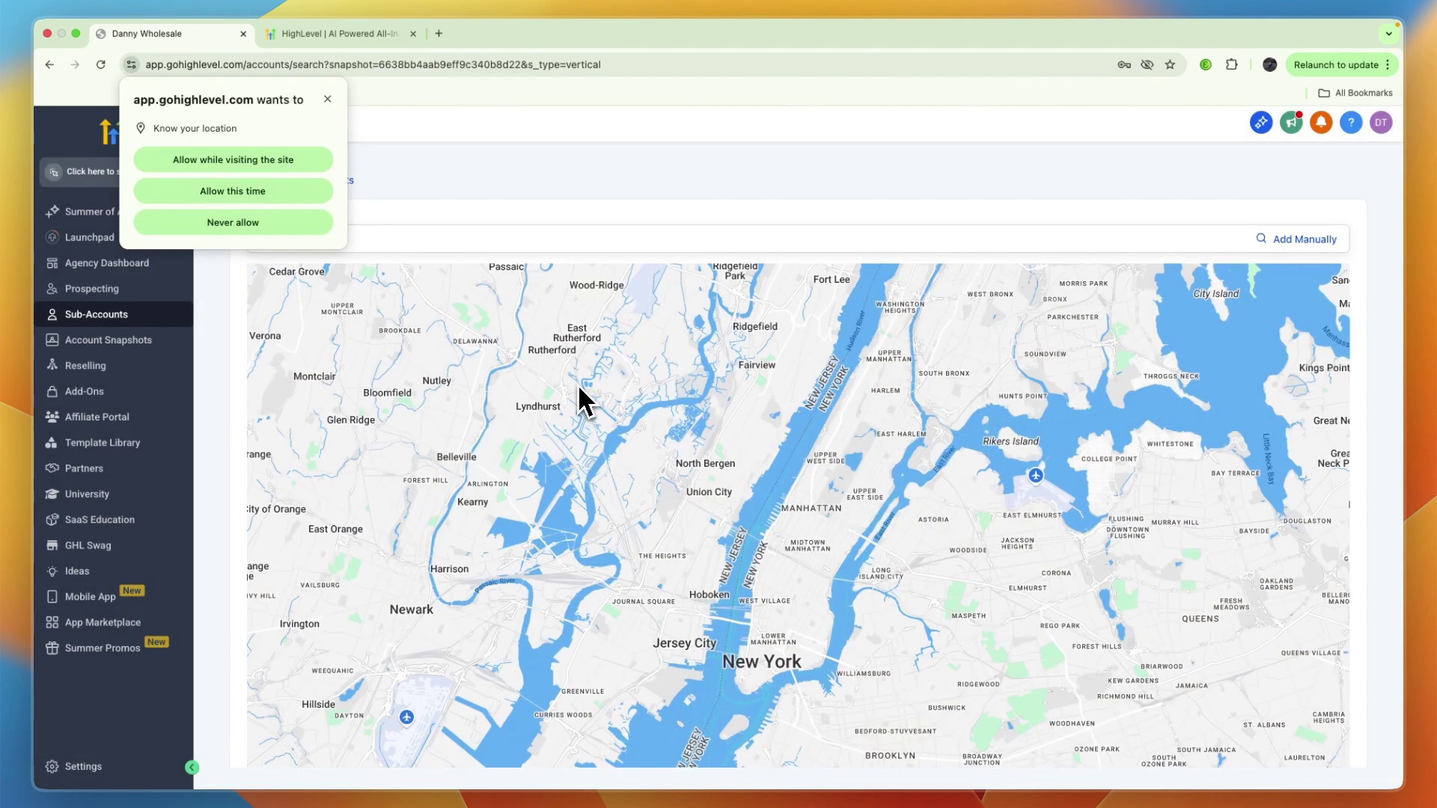
- Dismiss the browser's location permission request
left_click(328, 100)
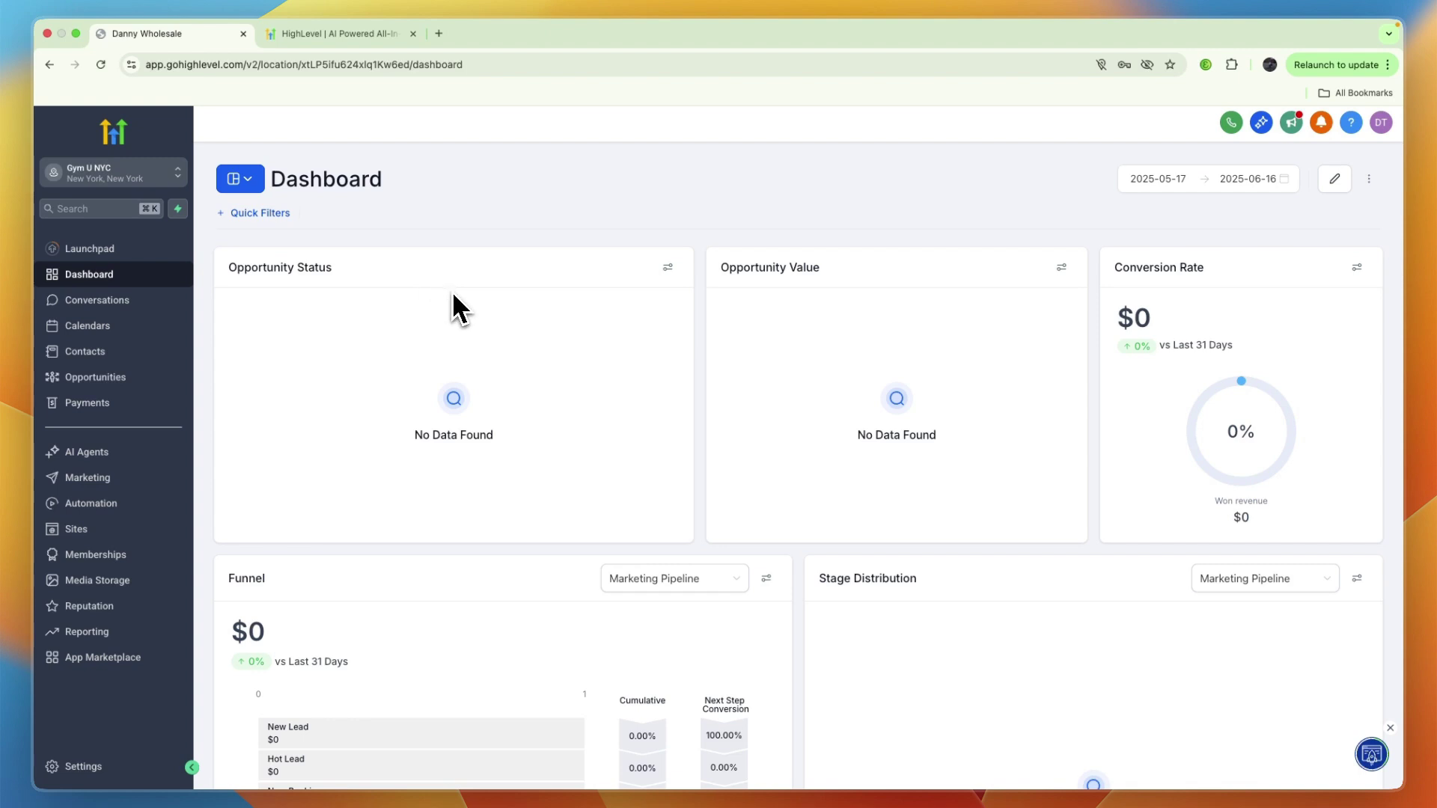
- Open the Gym Offer funnel from Sites and preview its Offer page in a new tab
left_click(78, 528)
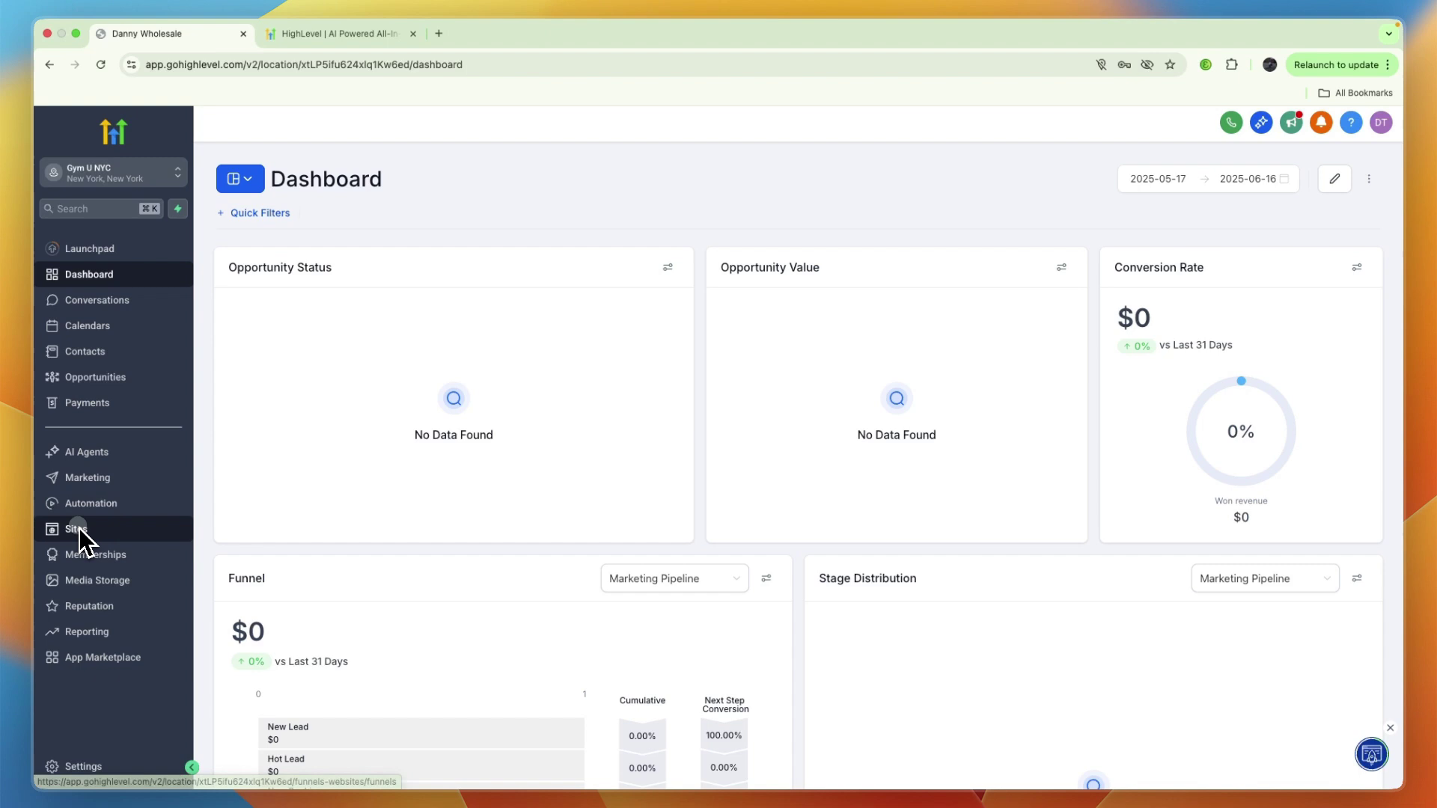
double_click(453, 215)
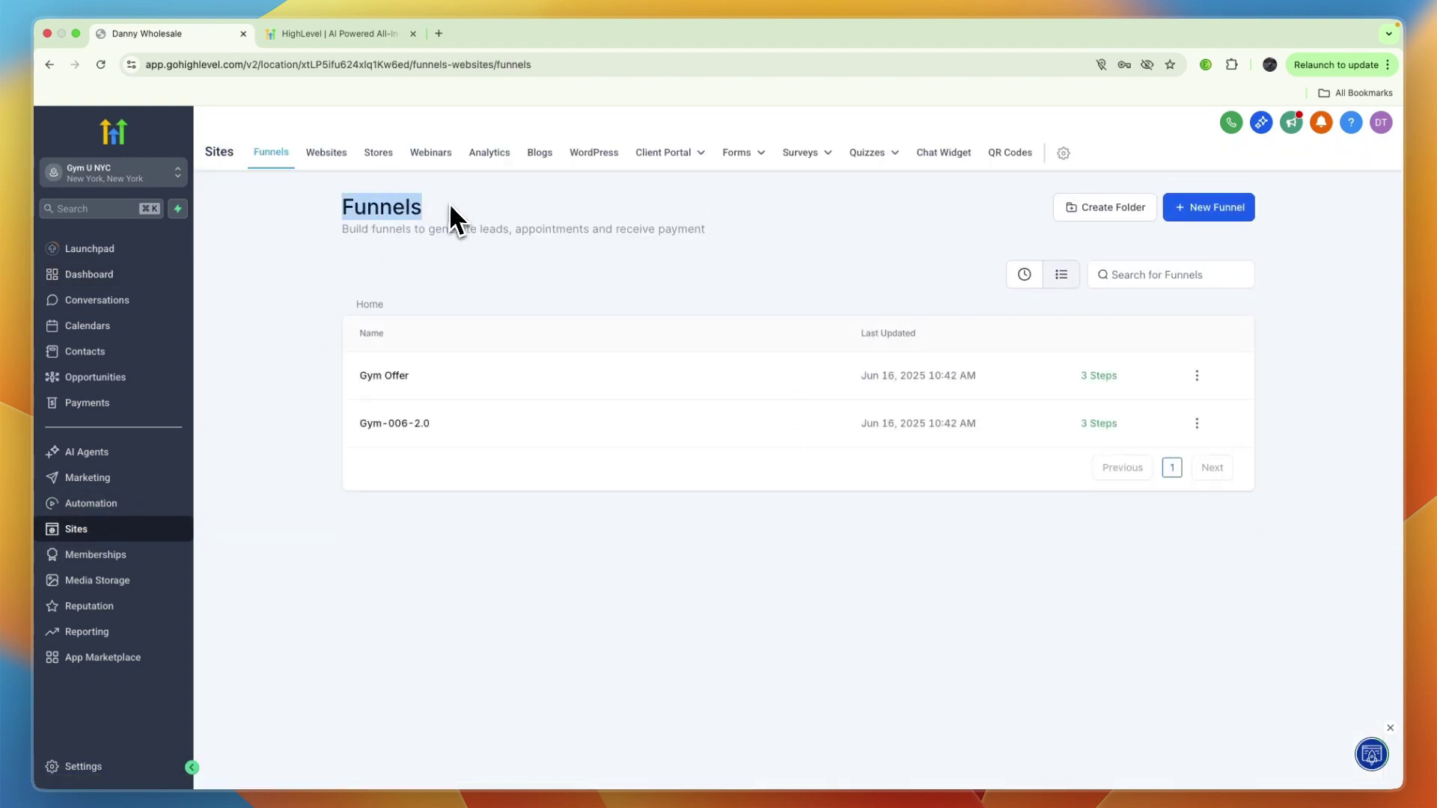
left_click(447, 205)
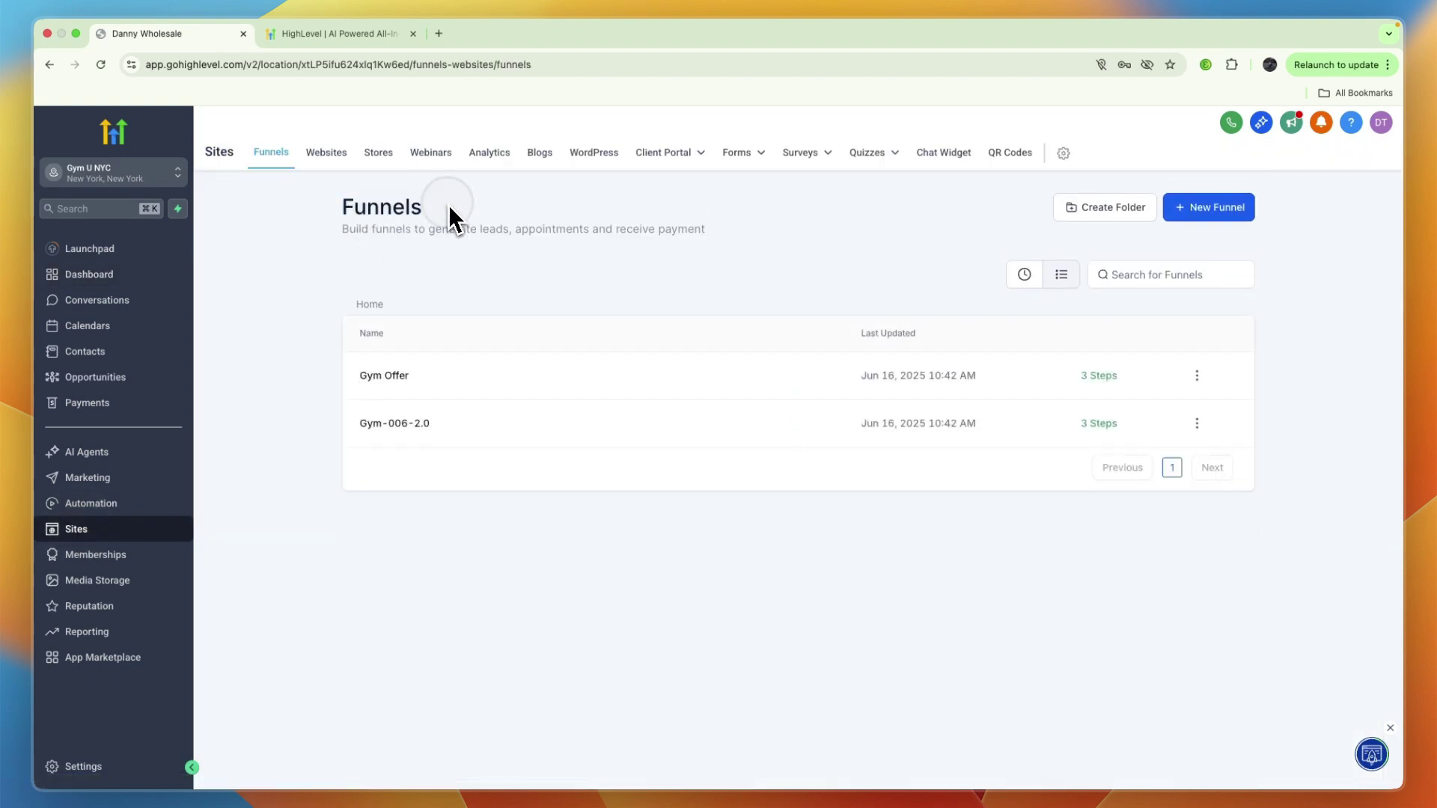
left_click(388, 371)
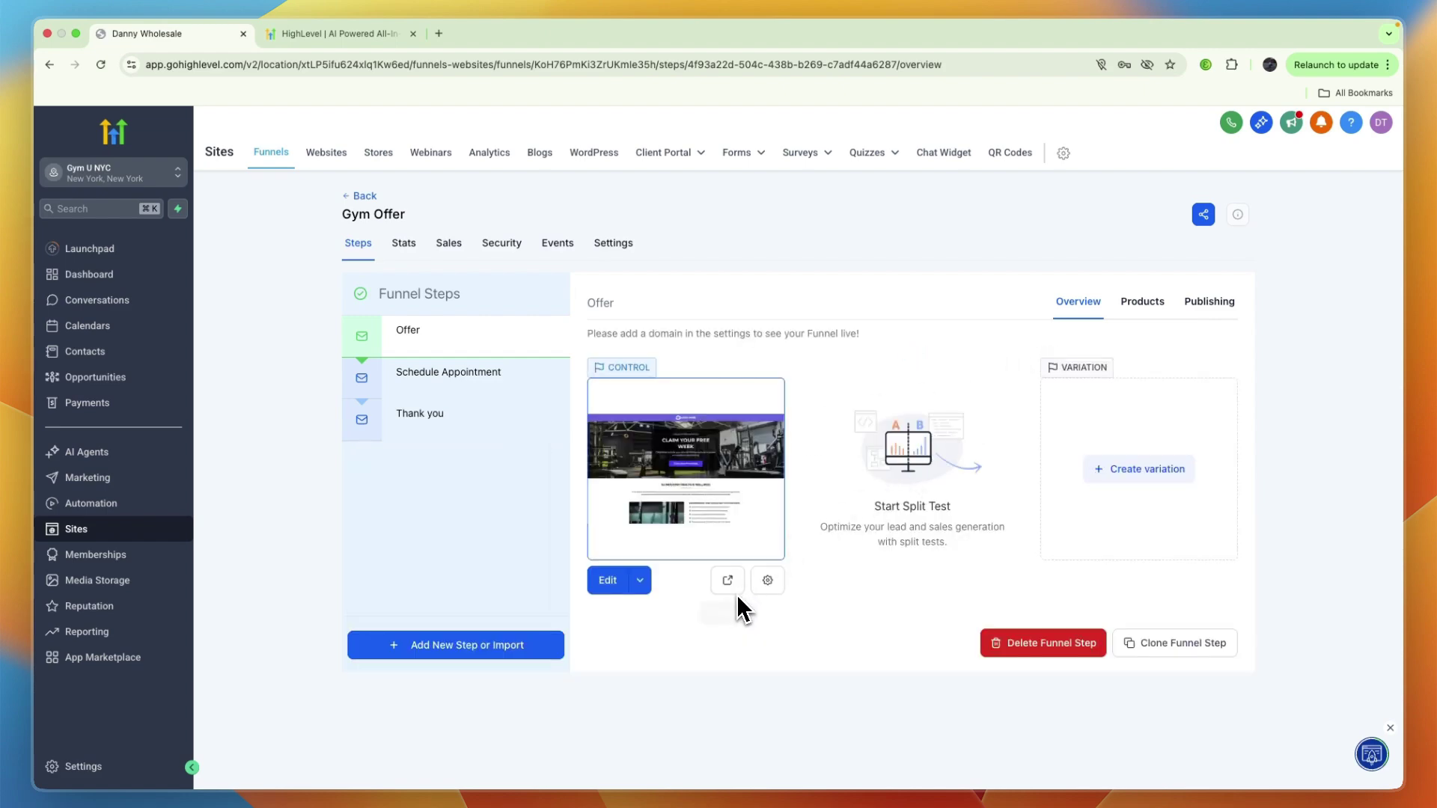
left_click(727, 585)
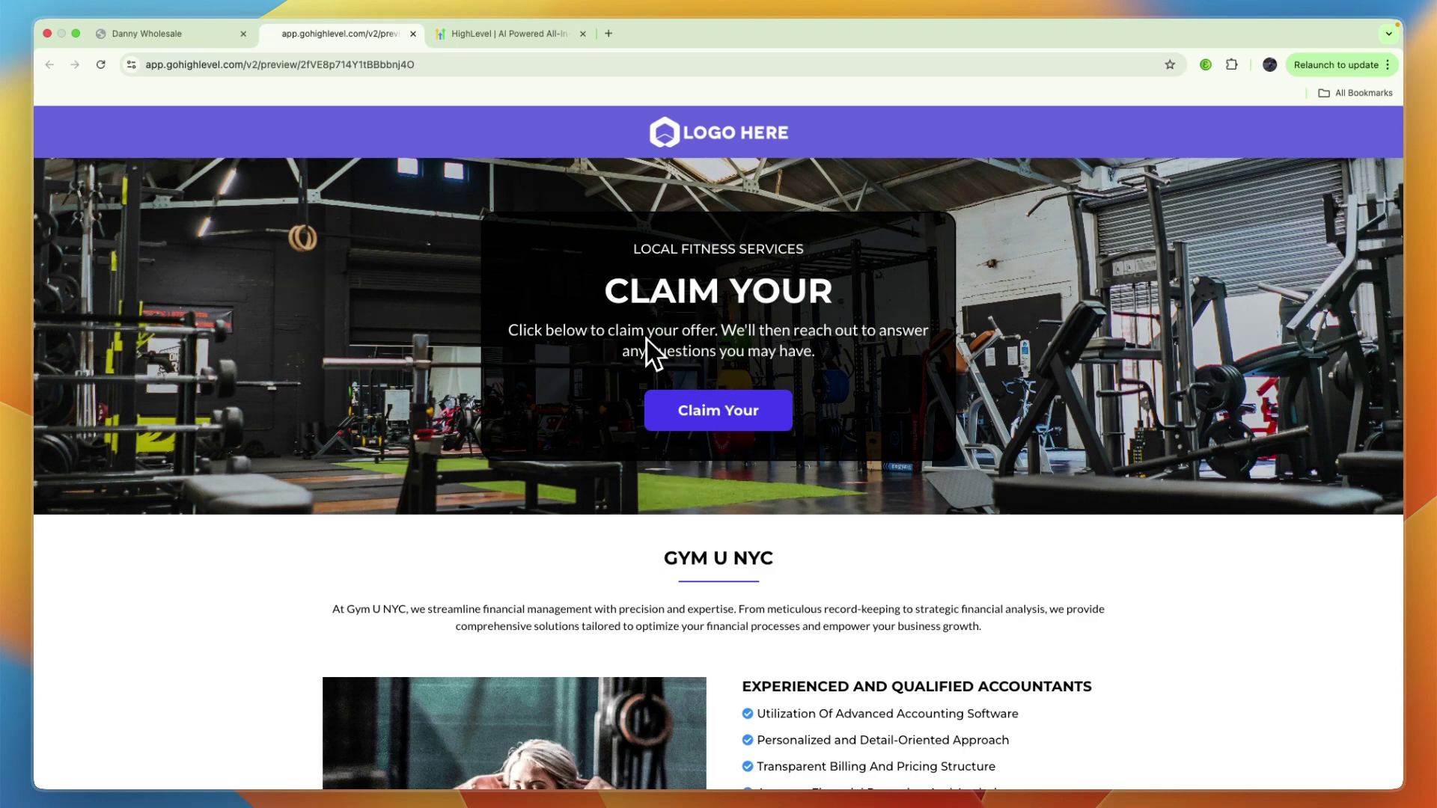
- Scroll the Offer preview down to the footer and back, then return to the funnel steps
scroll(648, 352, "down", 4)
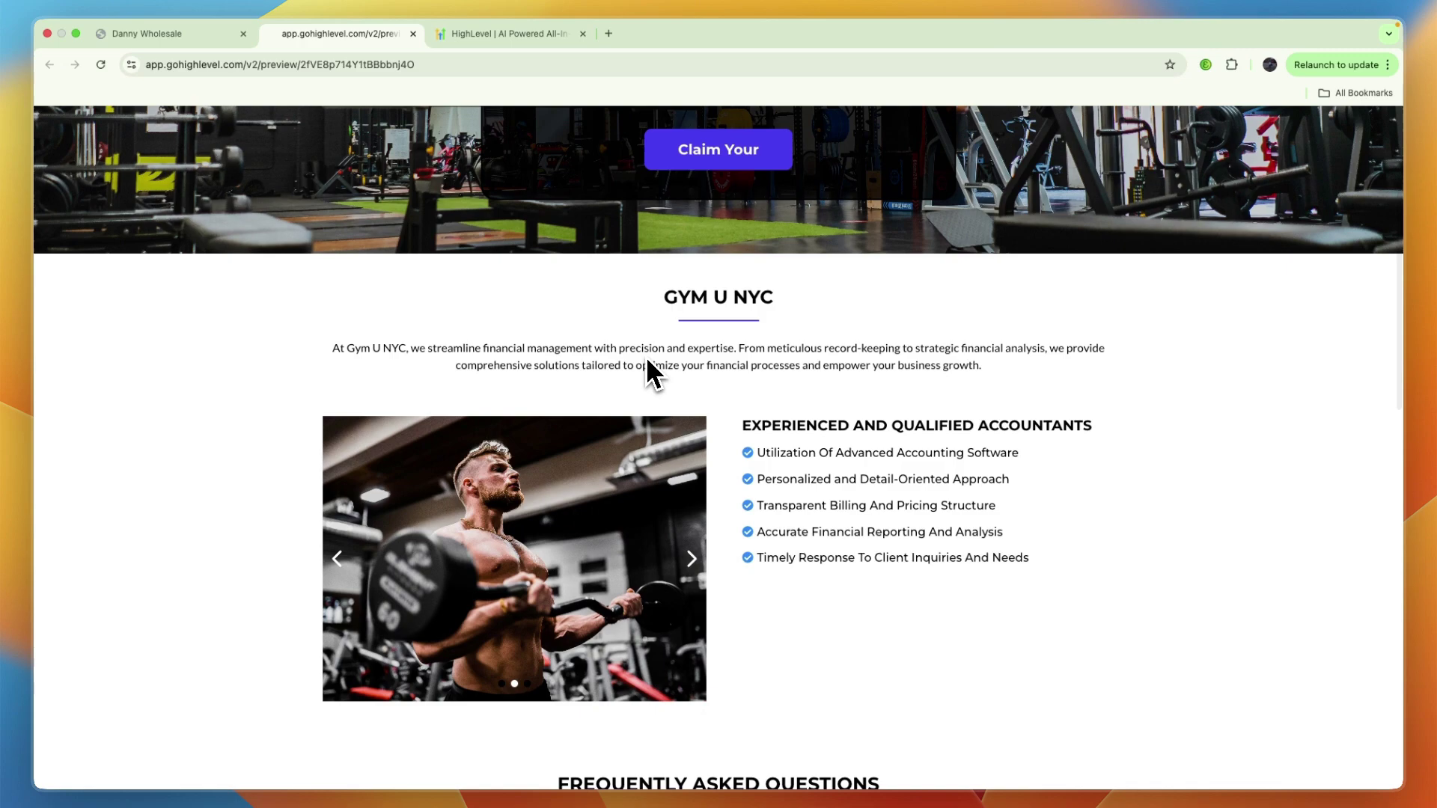
scroll(647, 361, "down", 12)
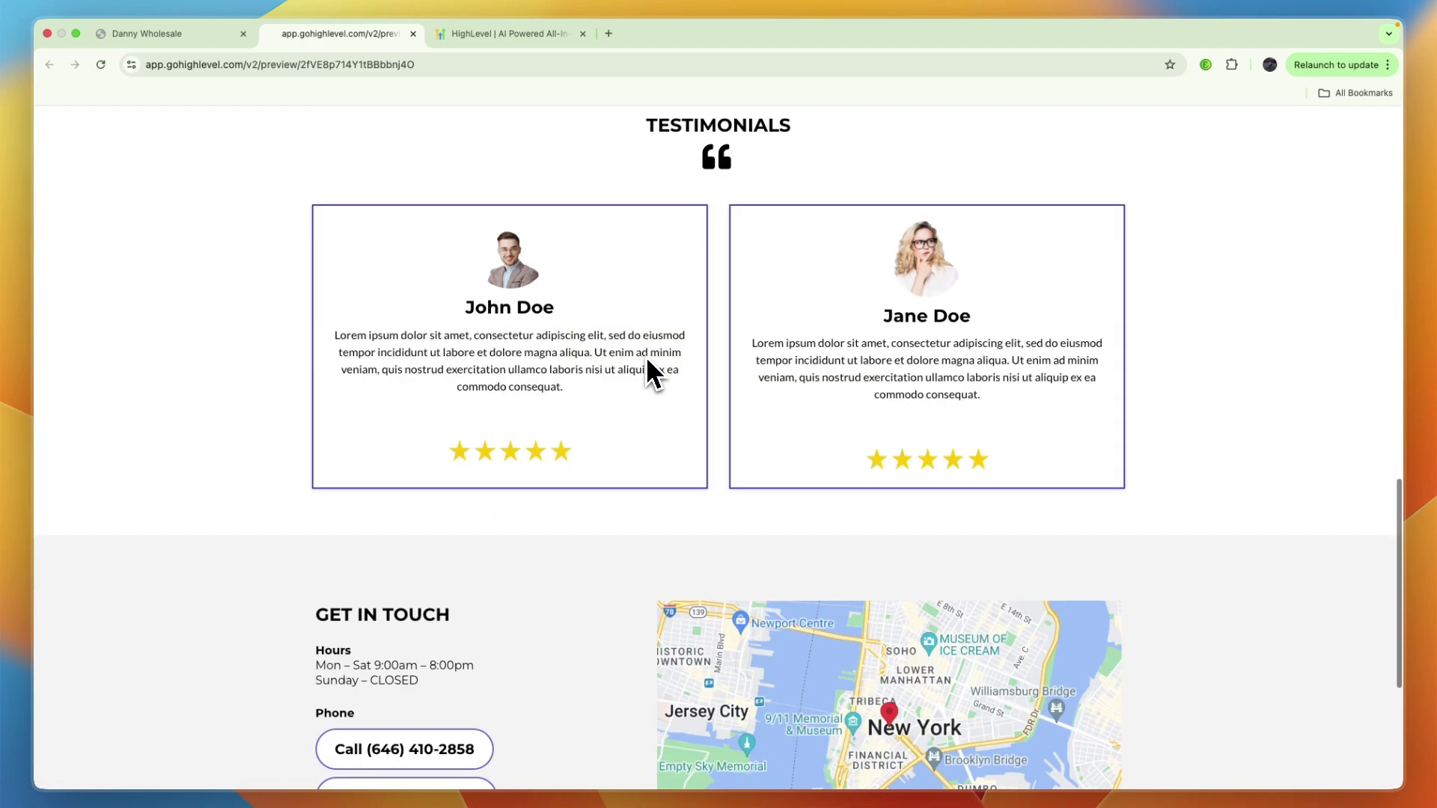
scroll(648, 361, "down", 5)
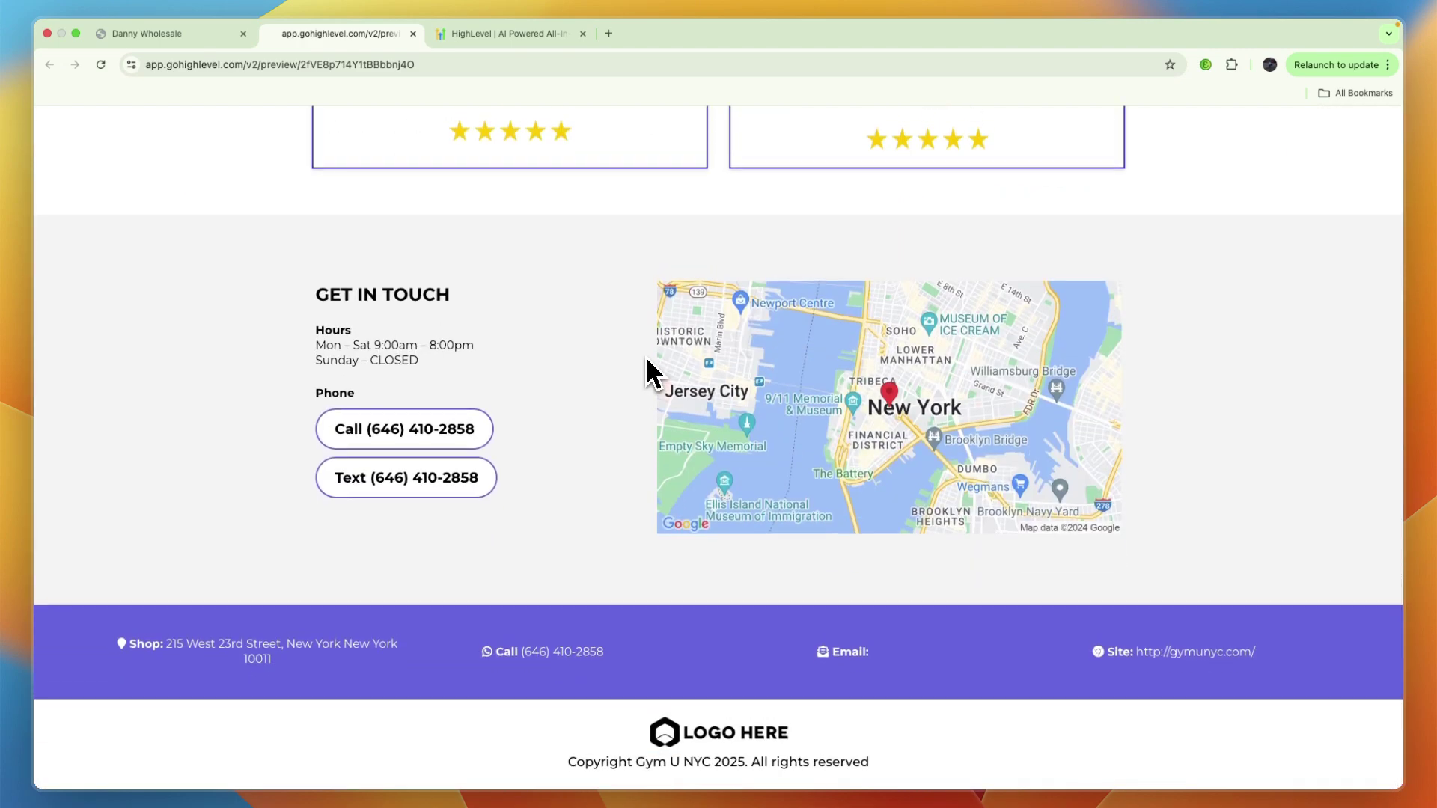
scroll(647, 361, "up", 20)
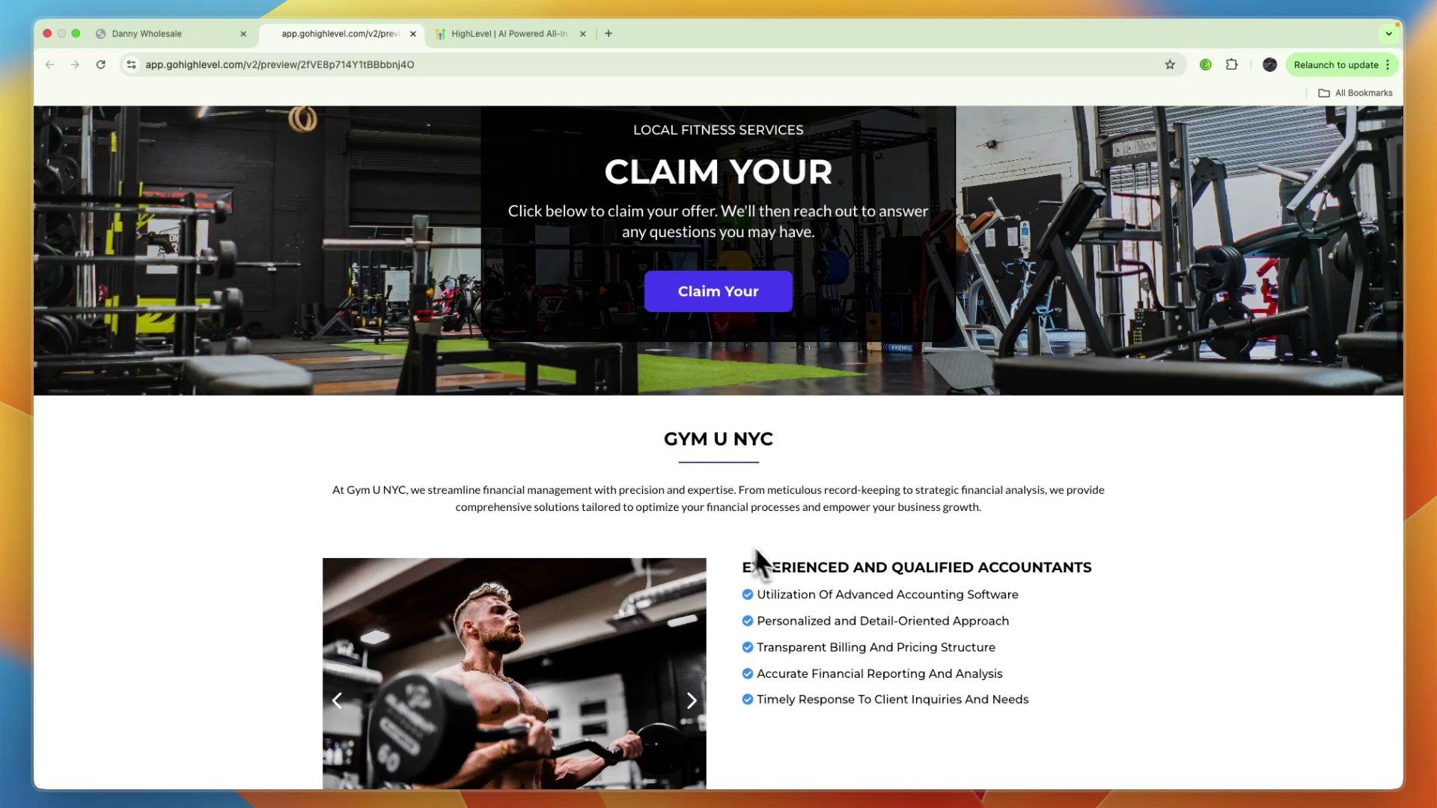
scroll(702, 473, "up", 2)
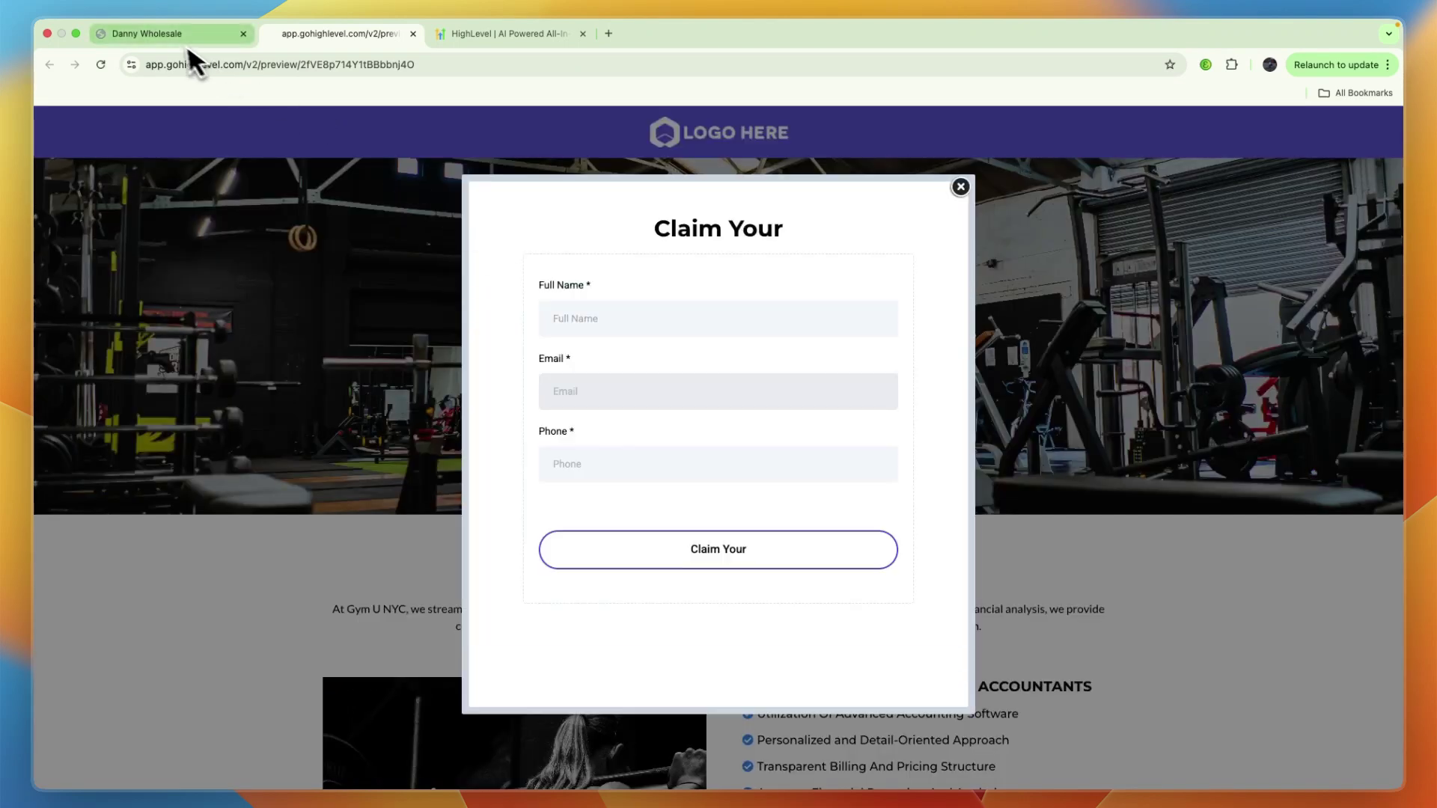
left_click(184, 34)
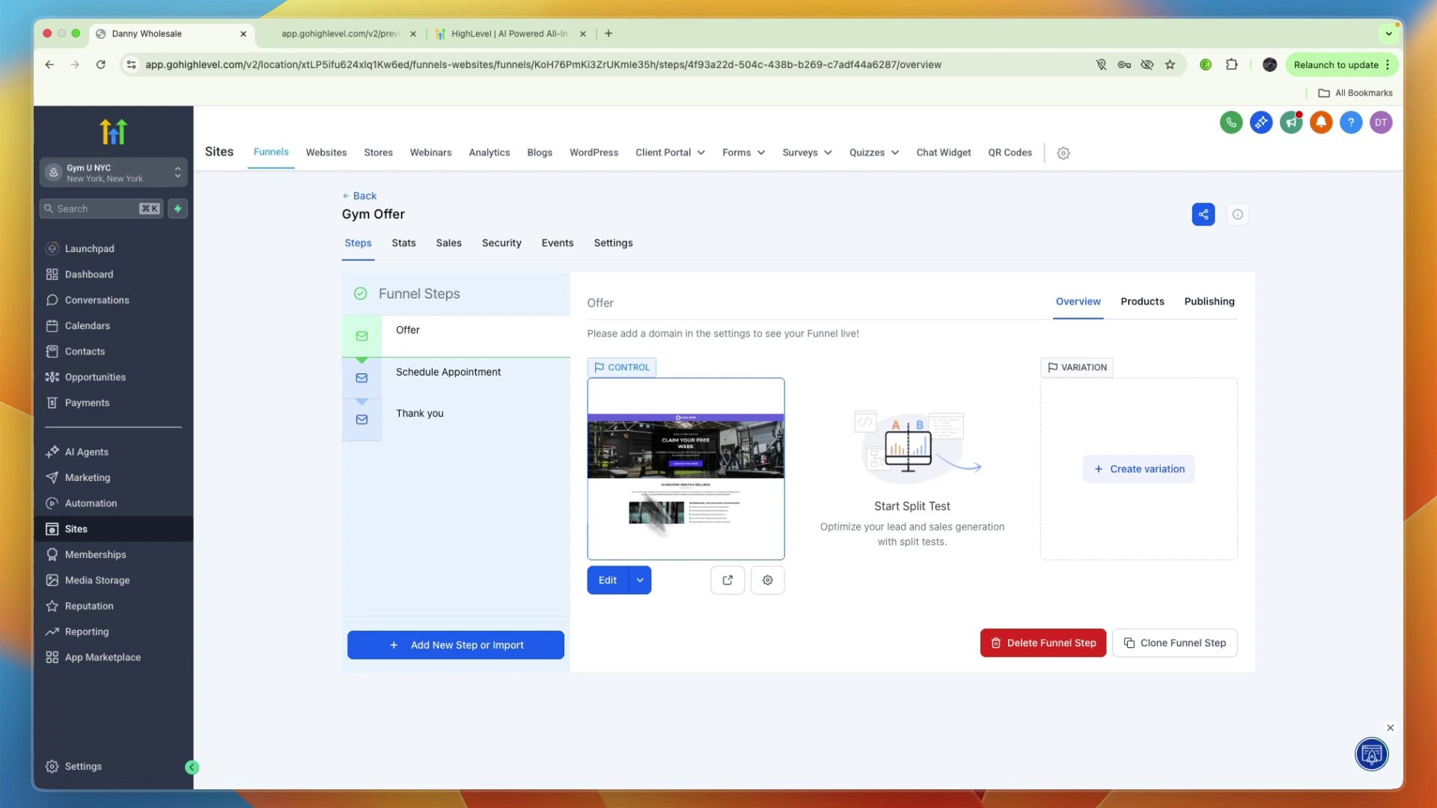
- Open the Offer page in the builder and inspect the headline's promotion_name placeholder
left_click(596, 585)
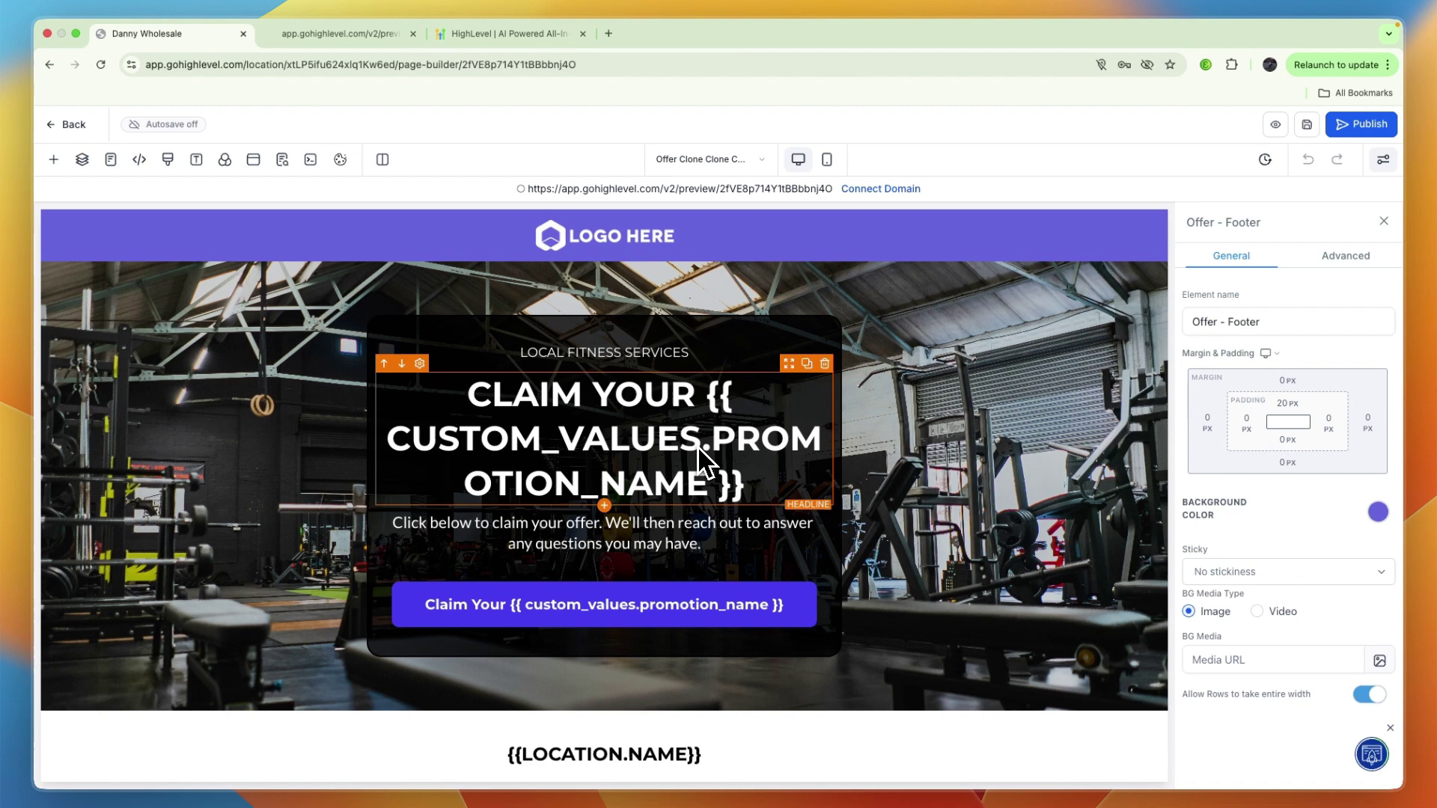
left_click(704, 406)
left_click_drag(703, 406, 759, 491)
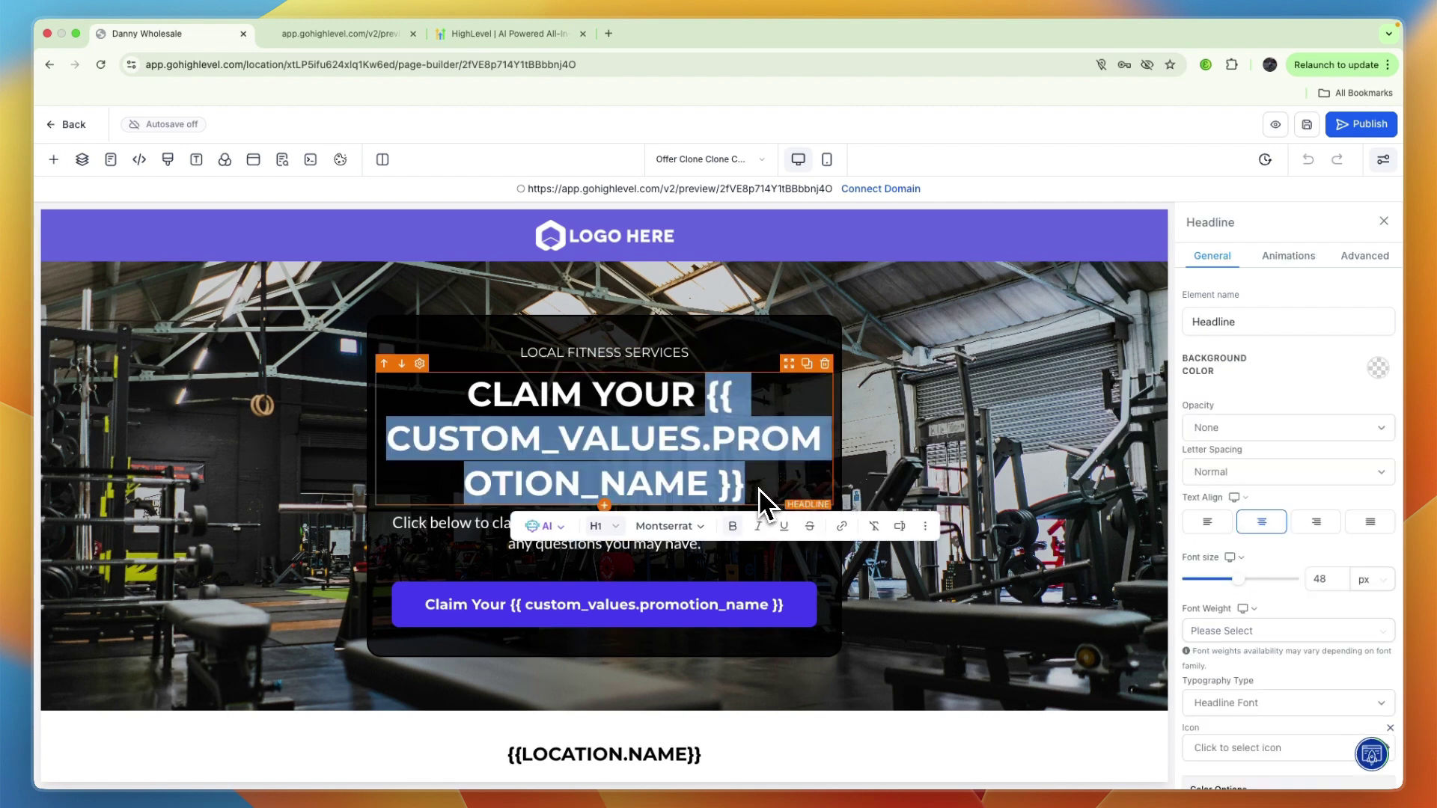
left_click(757, 487)
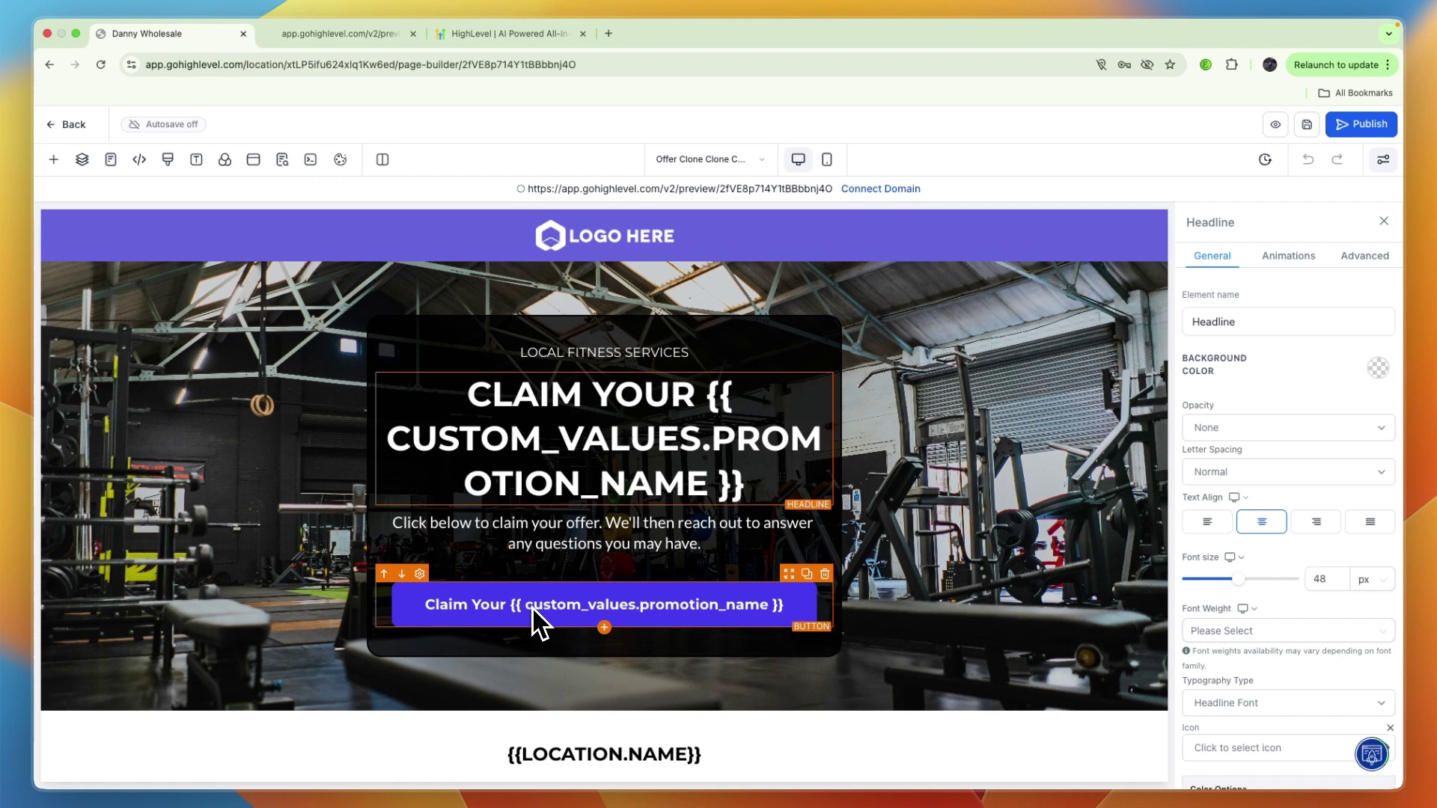
- Inspect the Claim Your button's settings down to Button Actions, which open a popup
left_click(533, 610)
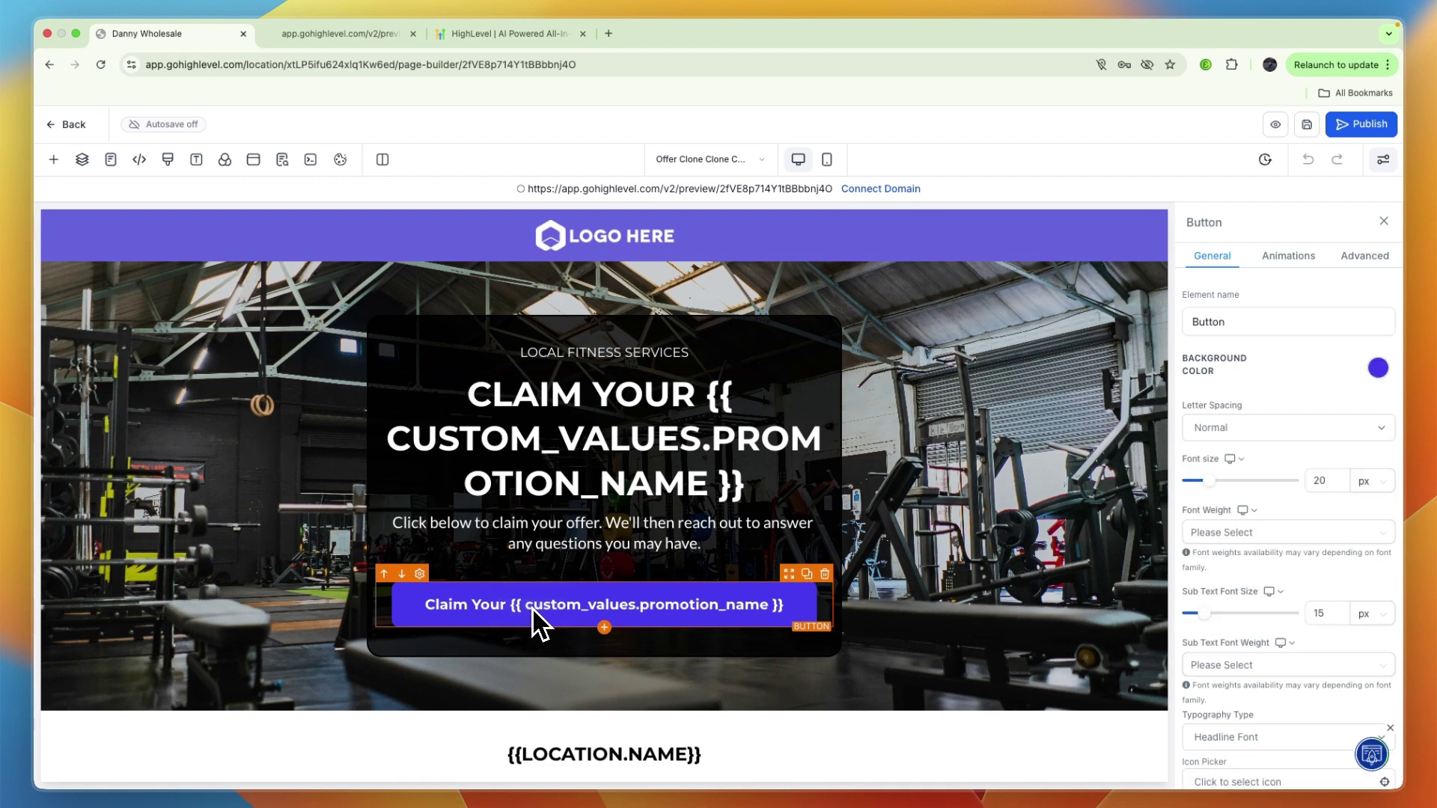
scroll(1238, 477, "down", 1)
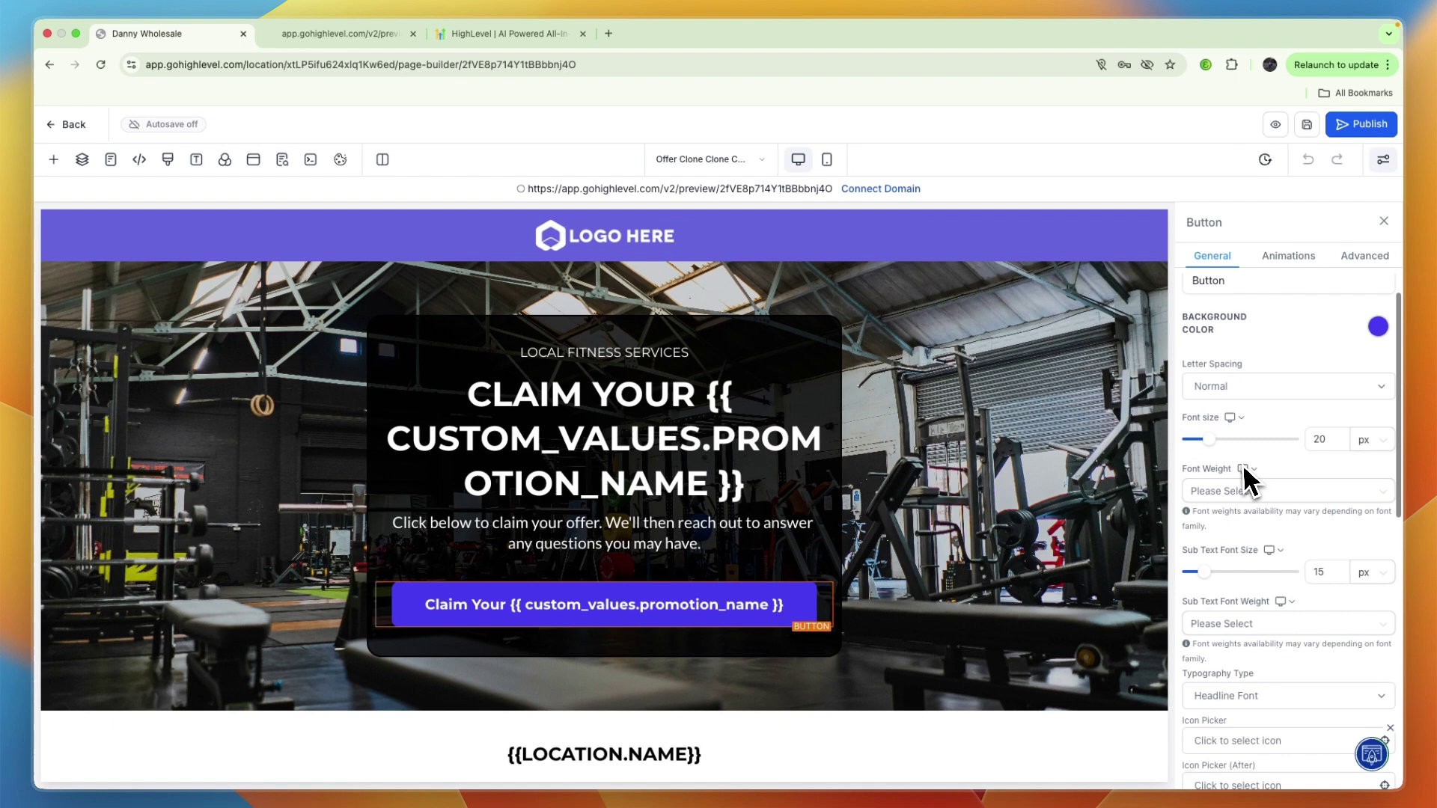
scroll(1257, 545, "down", 5)
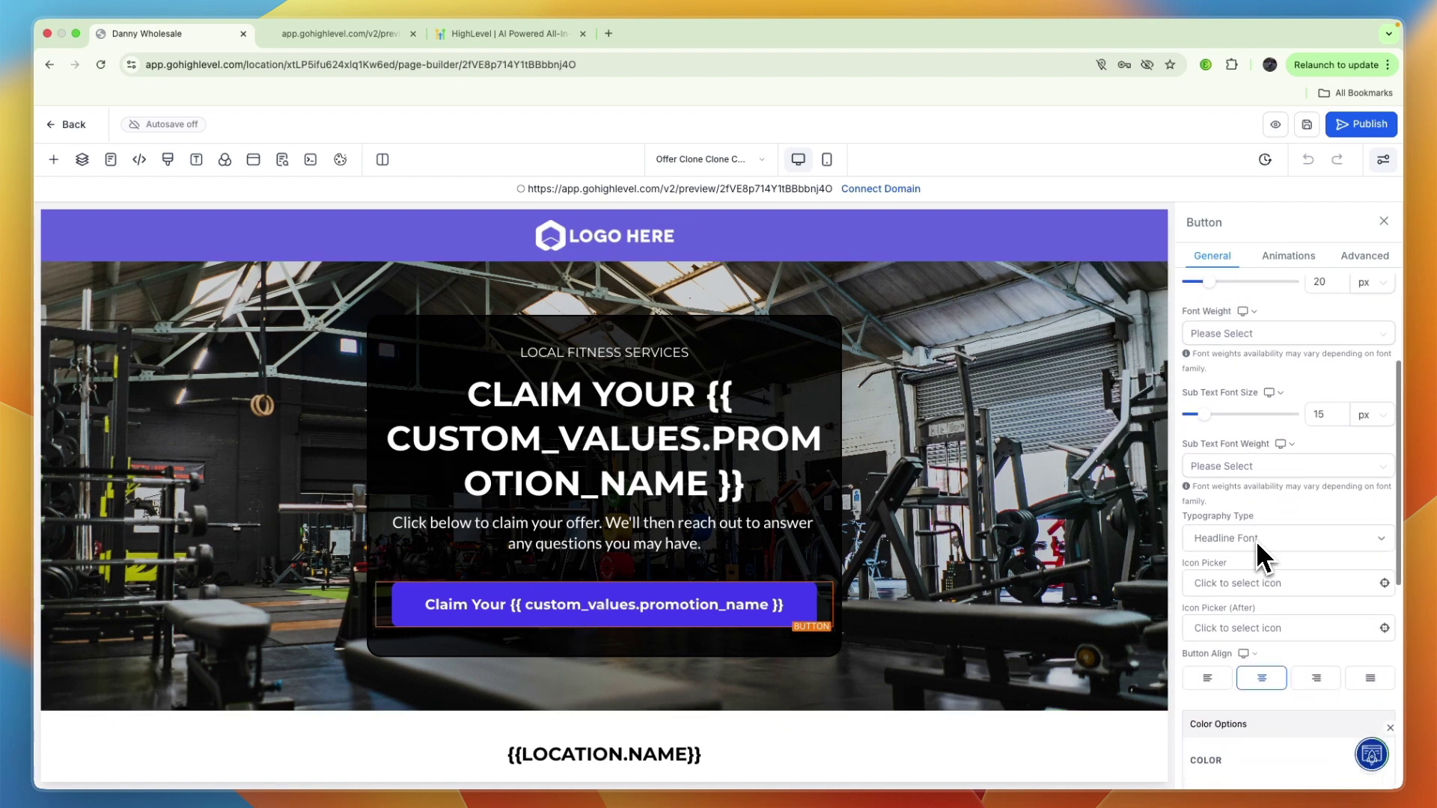
scroll(1253, 546, "down", 5)
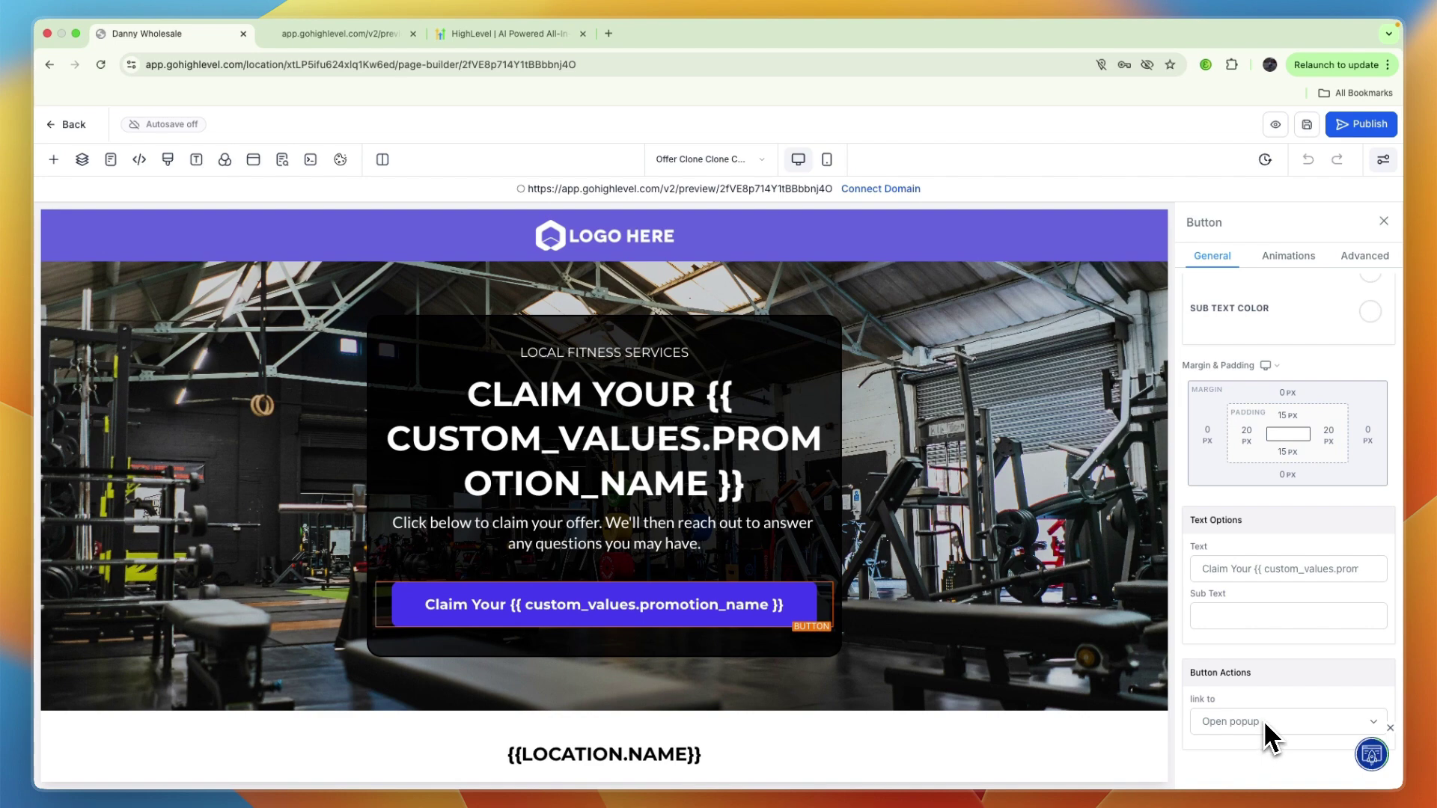
- Preview the Offer page and confirm Claim Your brings up the popup claim form
left_click(1275, 124)
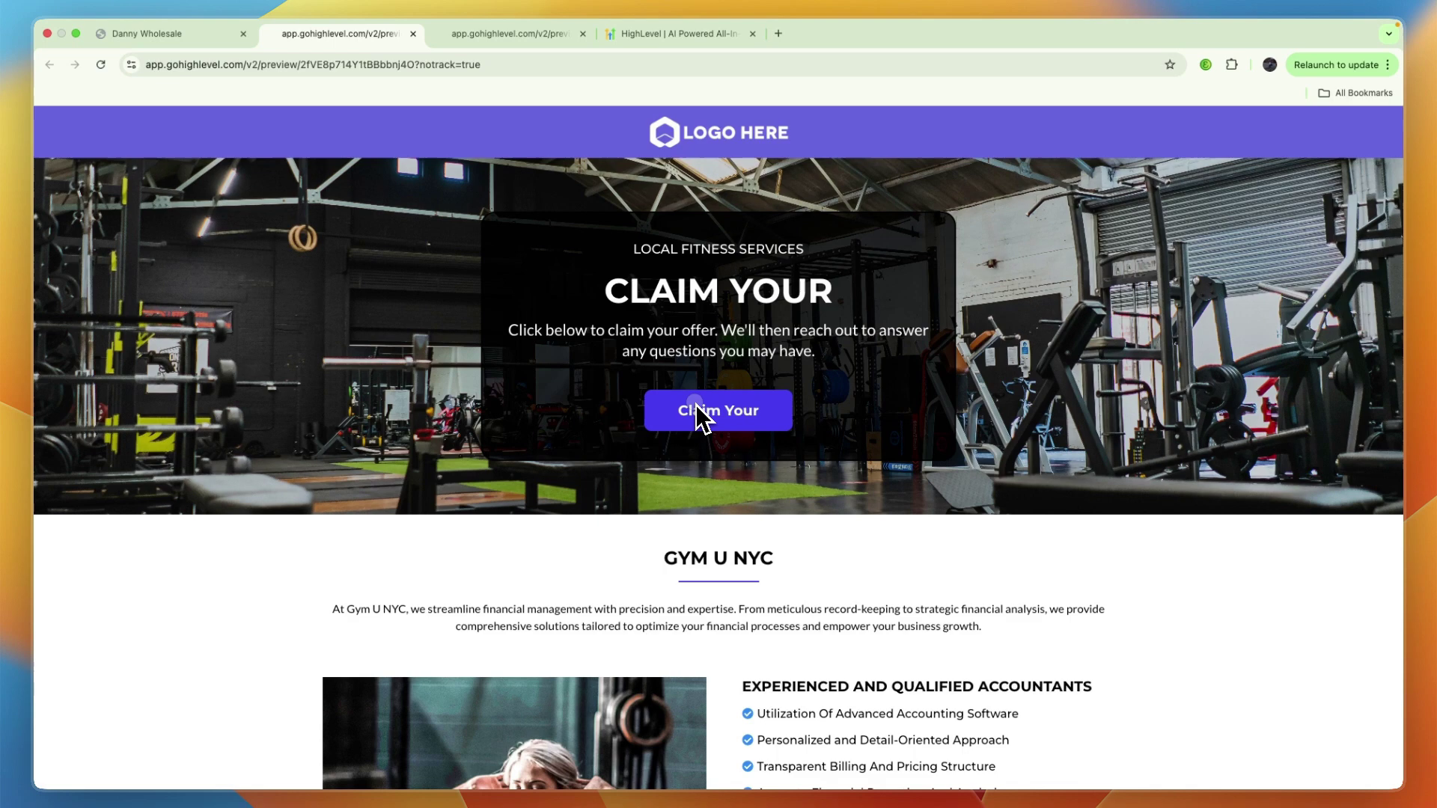
left_click(696, 410)
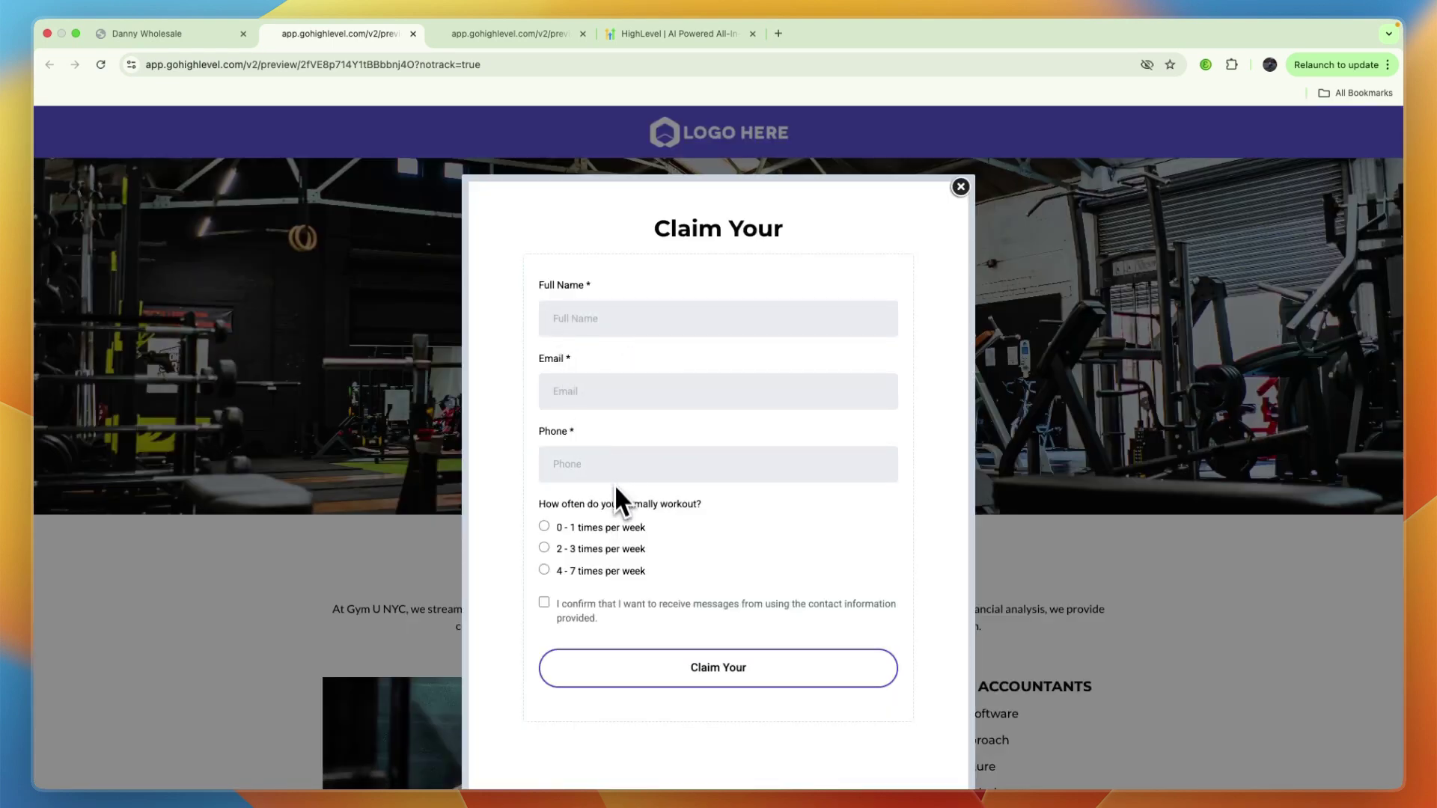
scroll(614, 483, "down", 1)
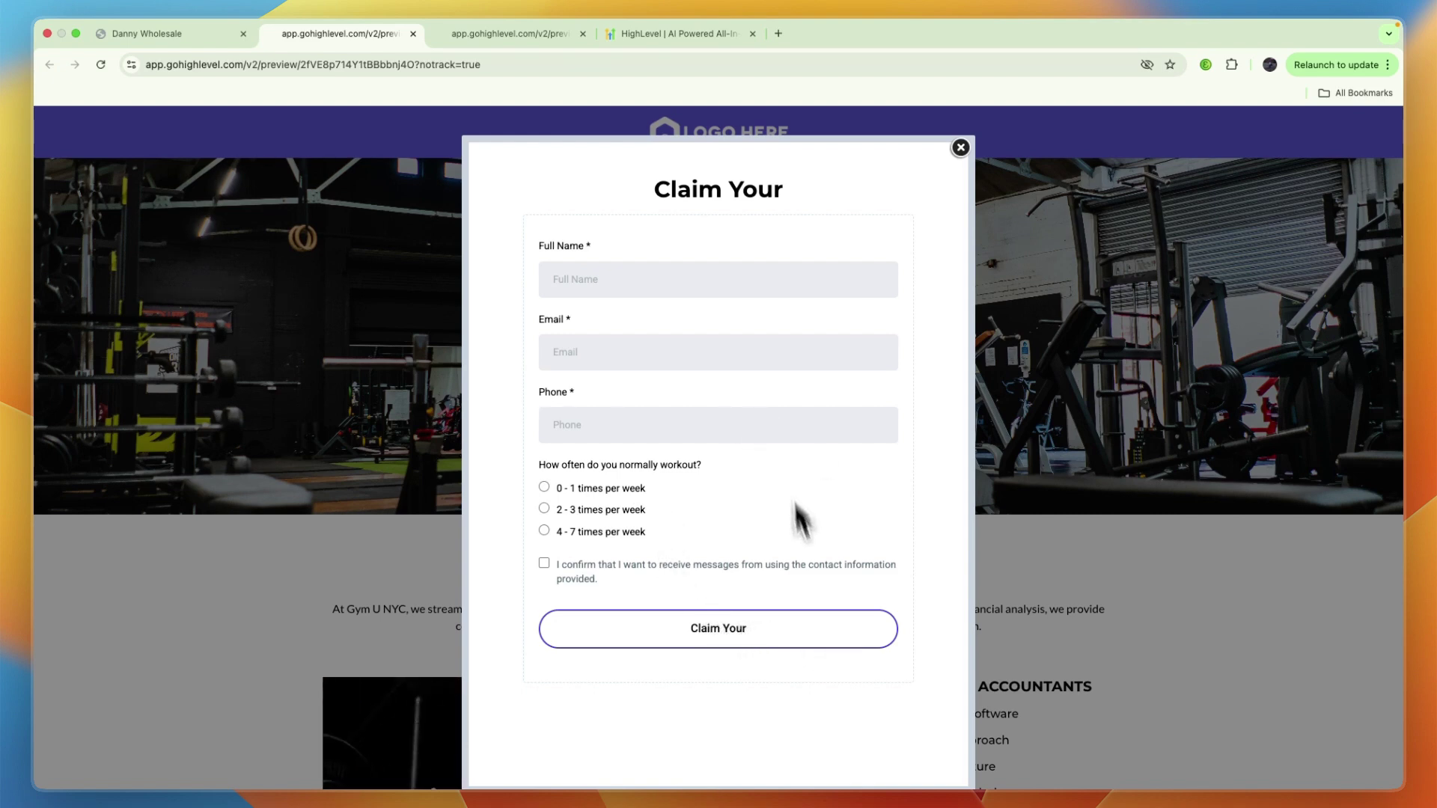
left_click(128, 44)
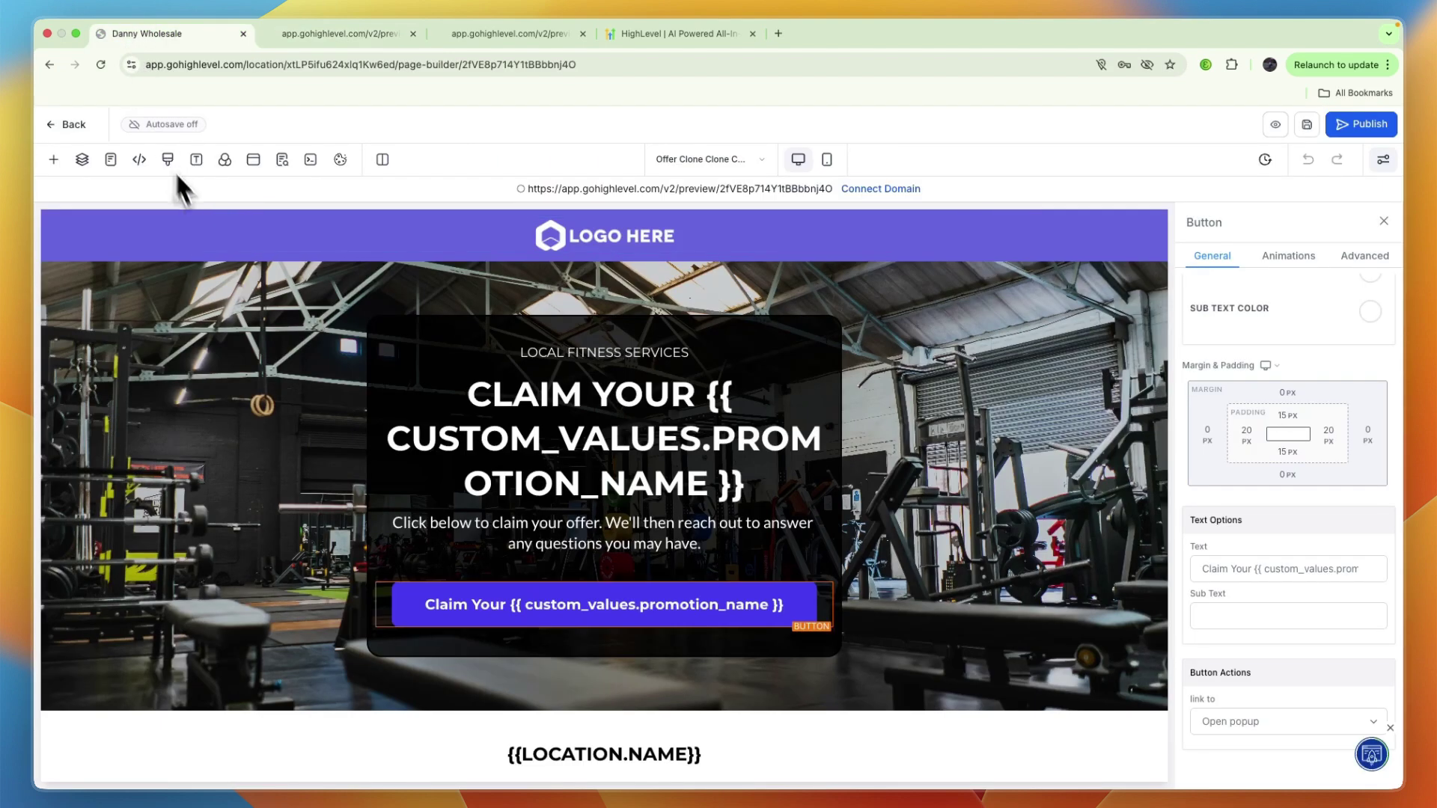
- Open the Marketing Form - Claim Offer form from Forms, then exit without saving
left_click(51, 124)
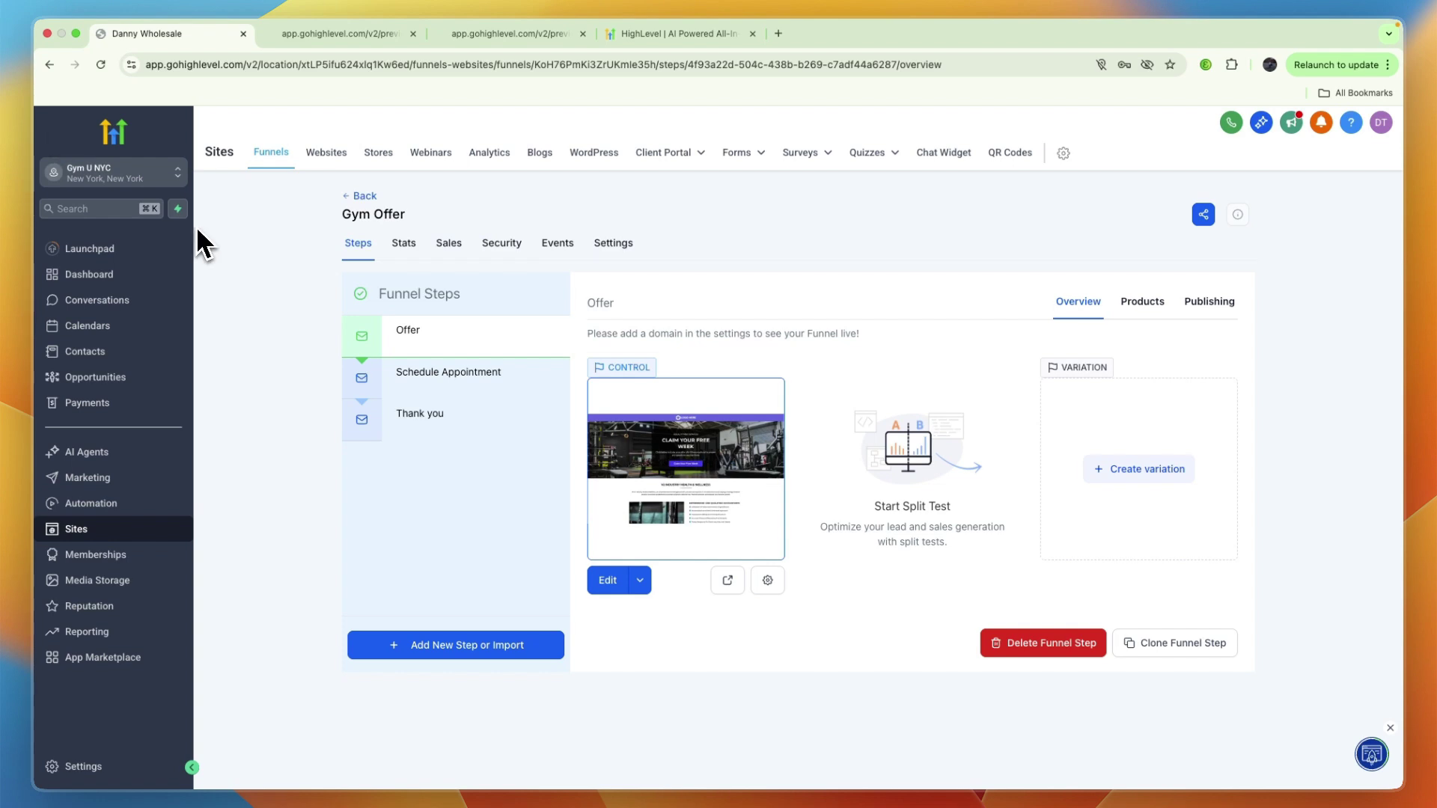
mouse_move(737, 154)
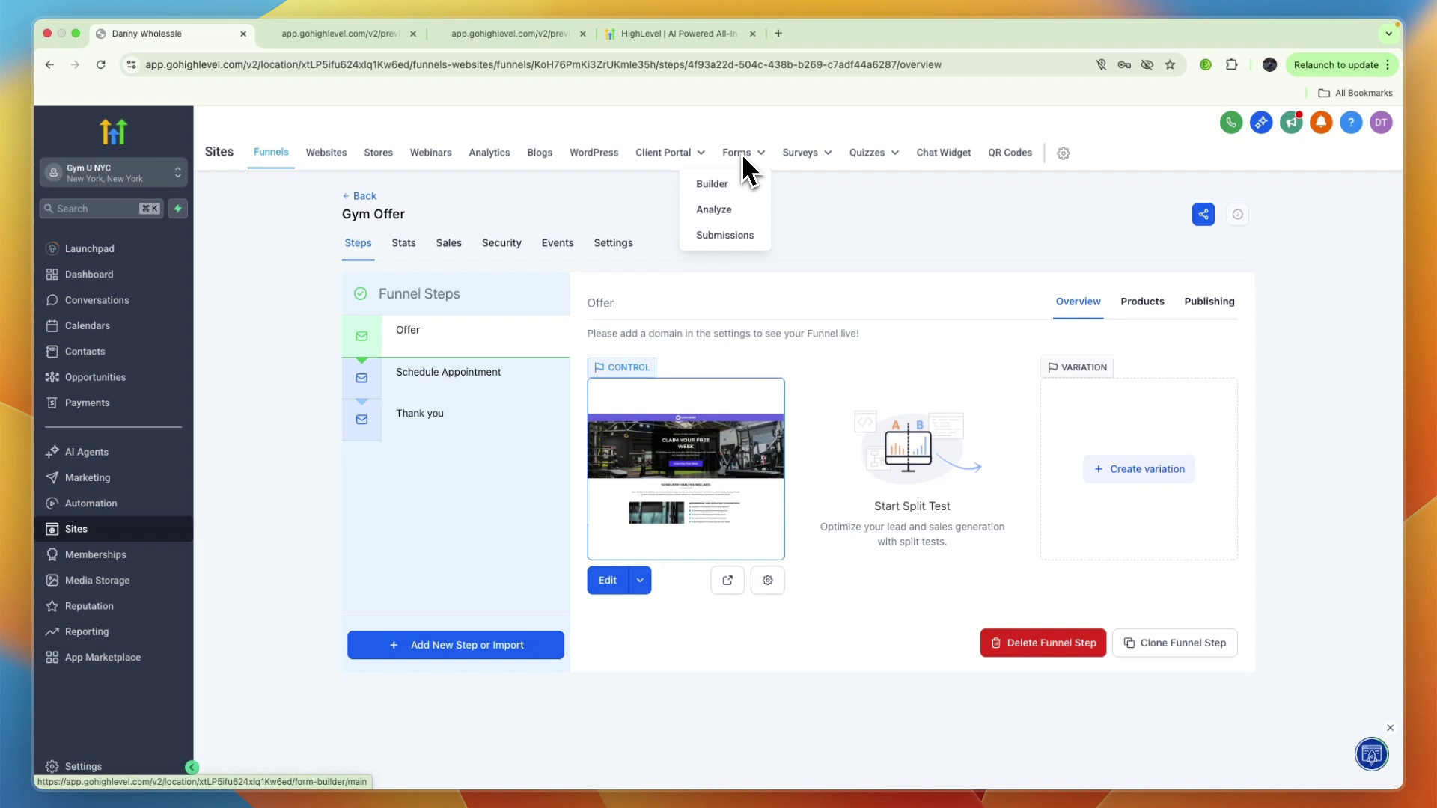
left_click(728, 186)
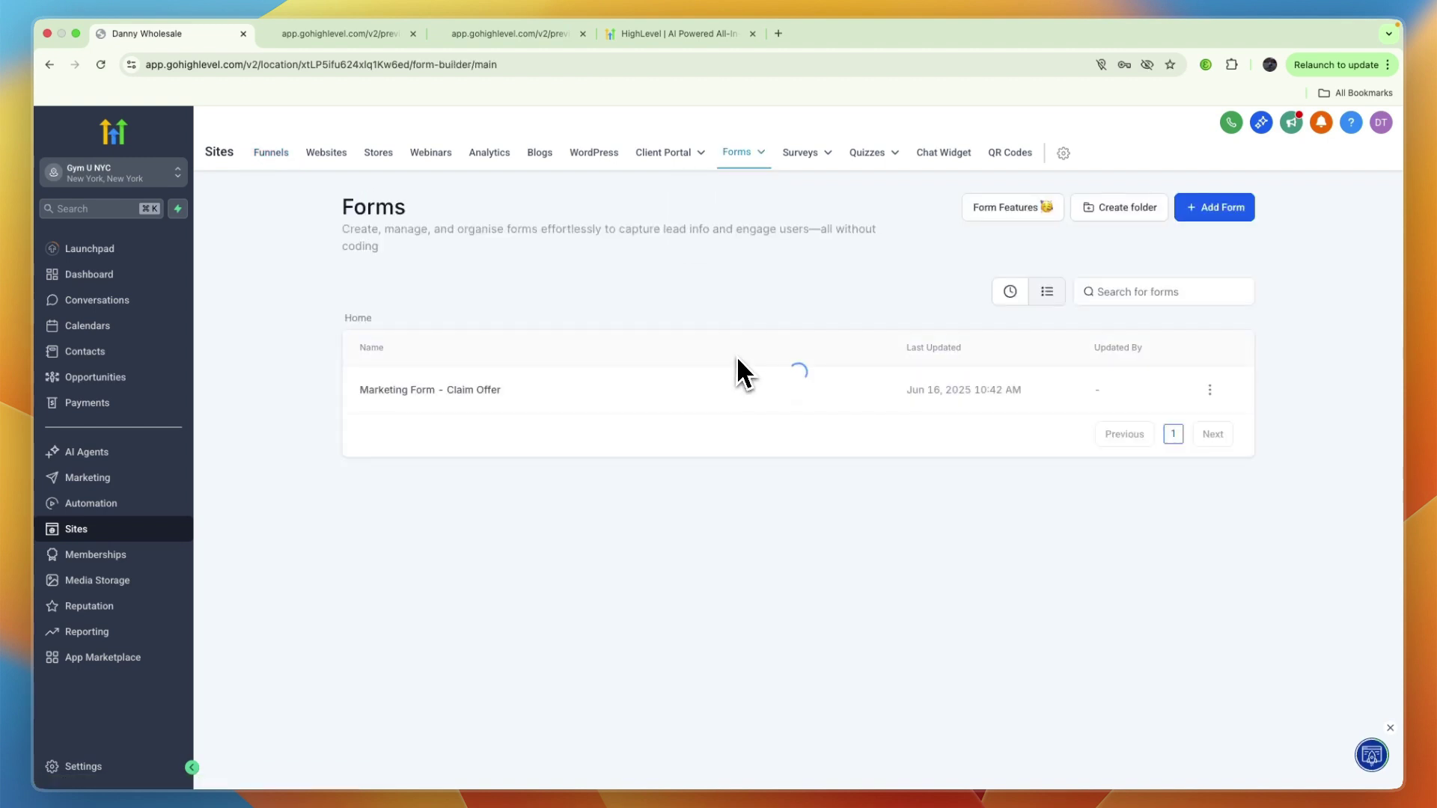
left_click(464, 389)
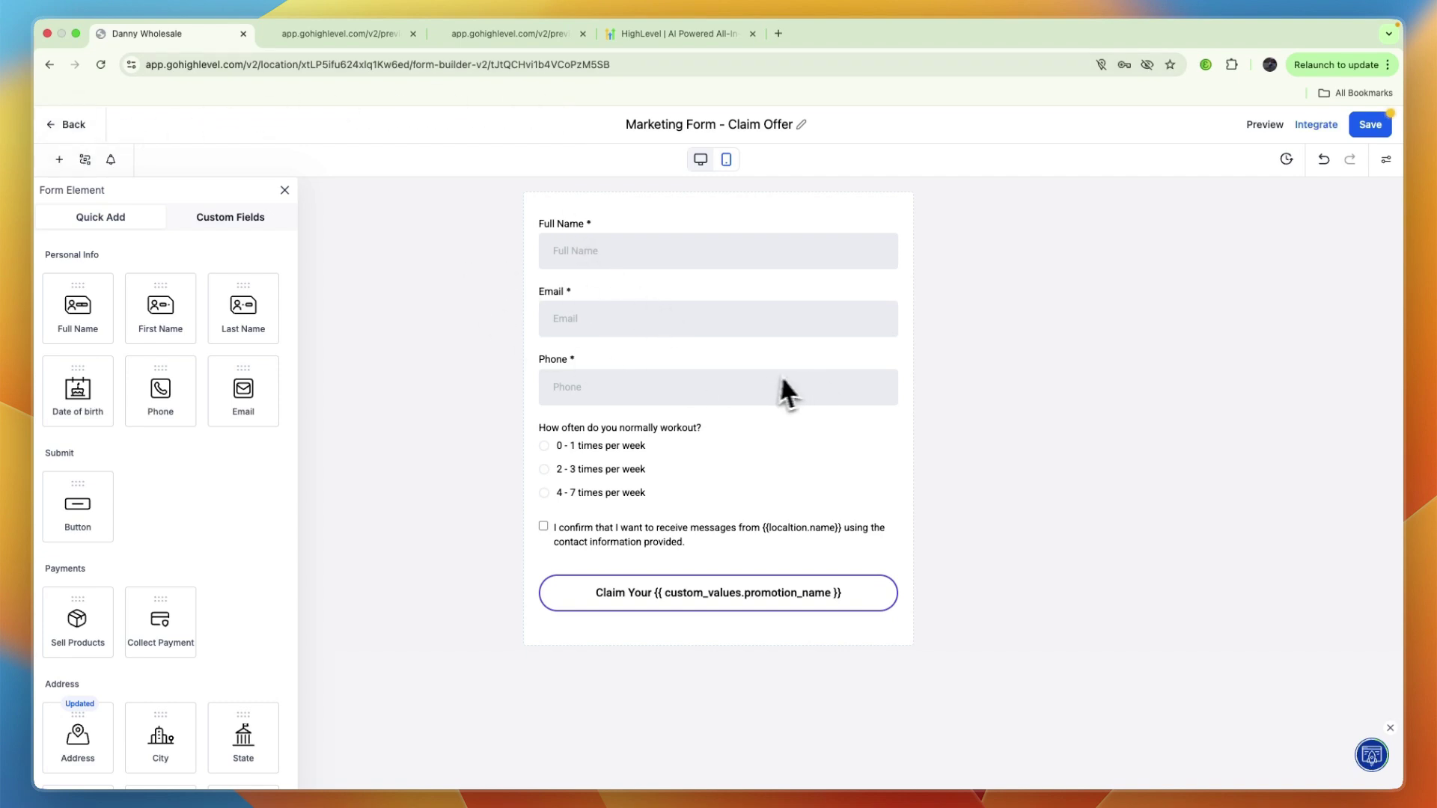
left_click(56, 131)
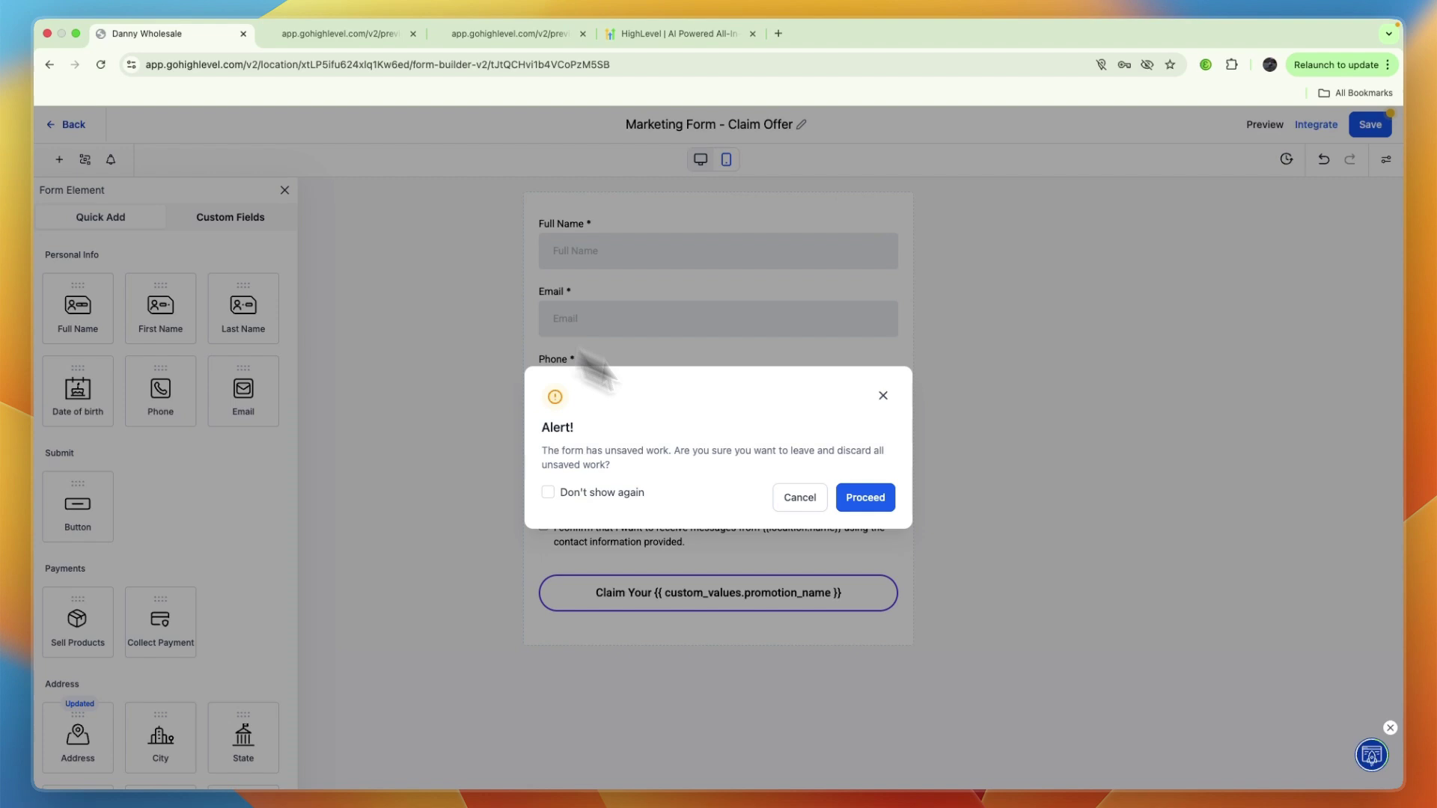
left_click(859, 494)
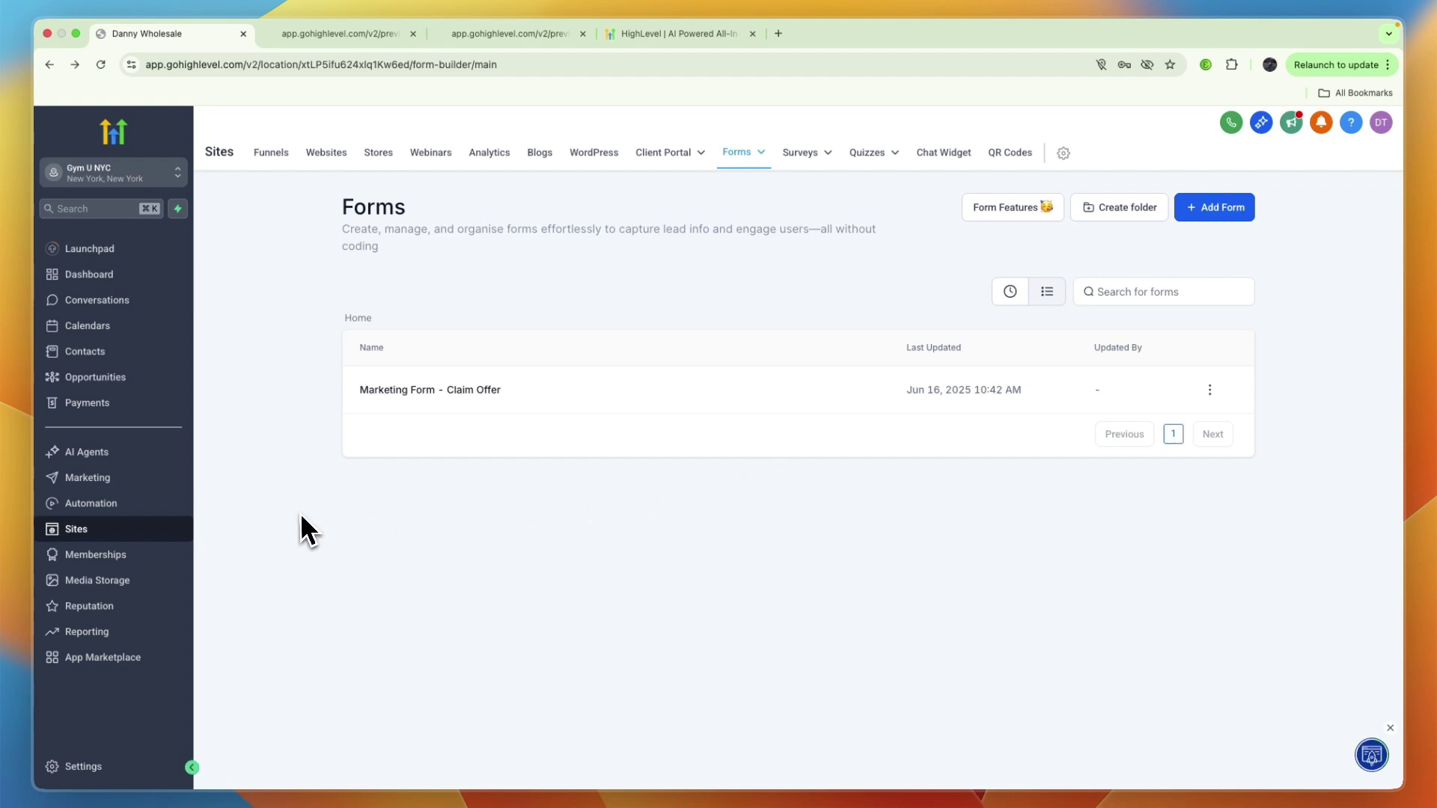
- Open the 1. New Lead Nurture (Fast 5) - Claim Offer workflow in the Marketing Workflows folder
left_click(82, 506)
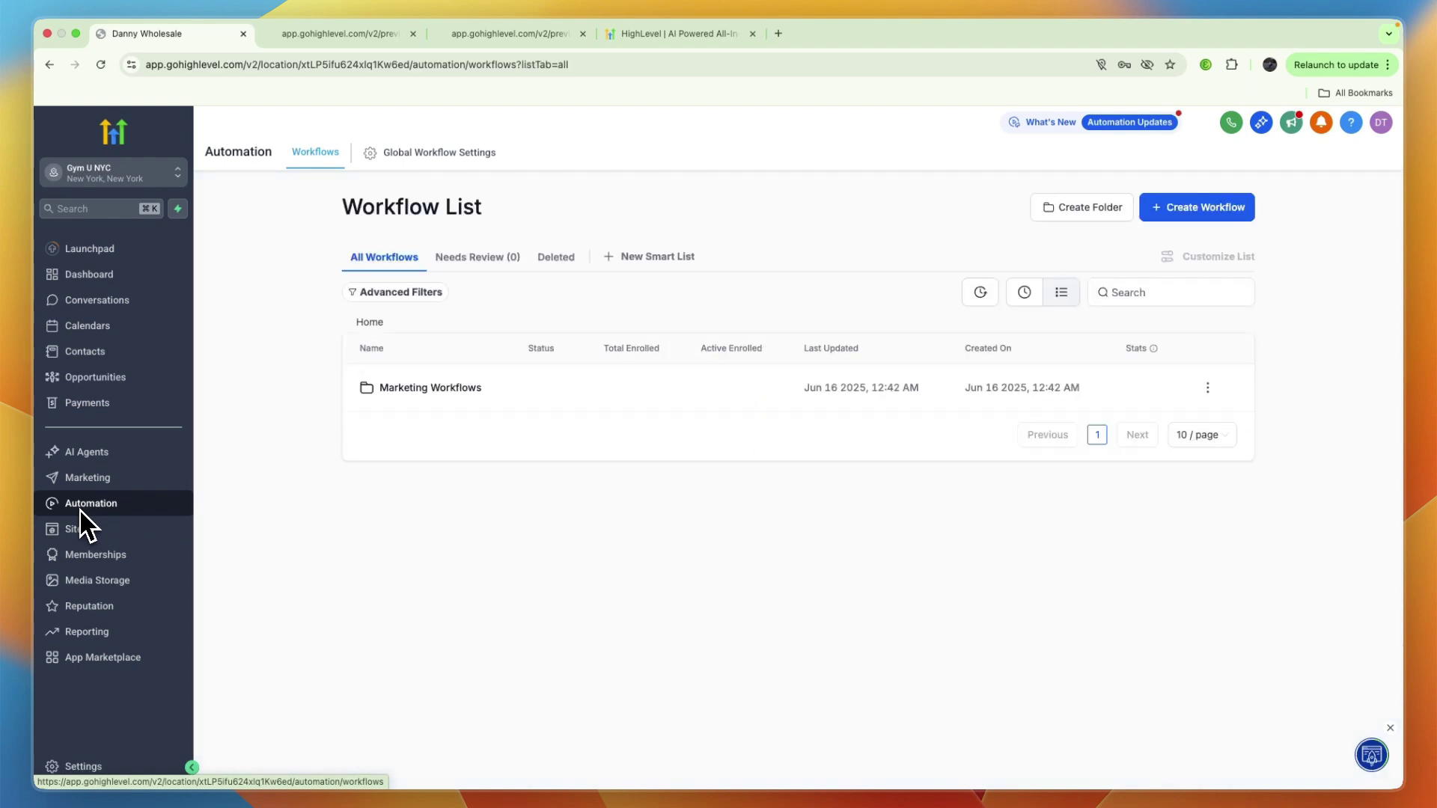
left_click(438, 387)
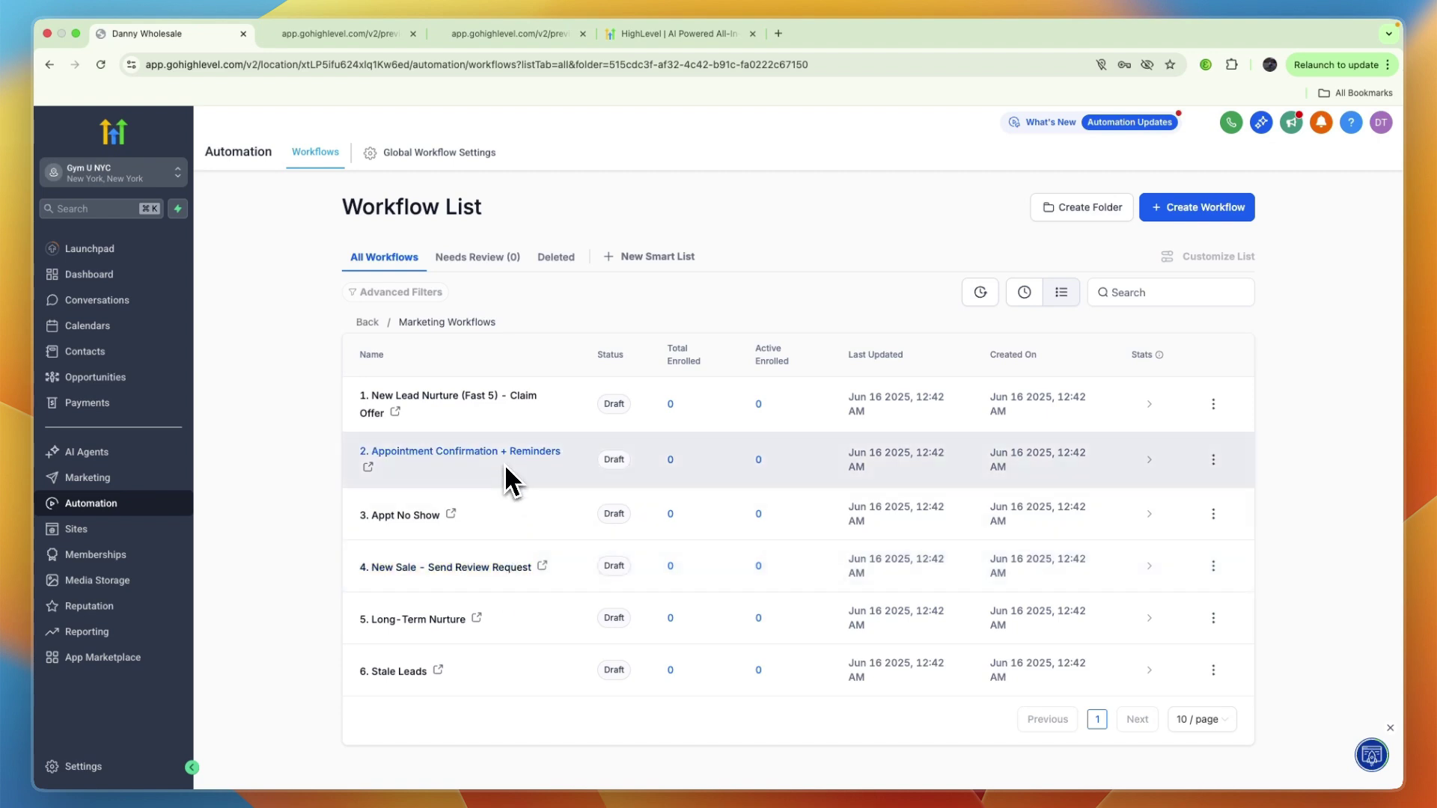
left_click(490, 404)
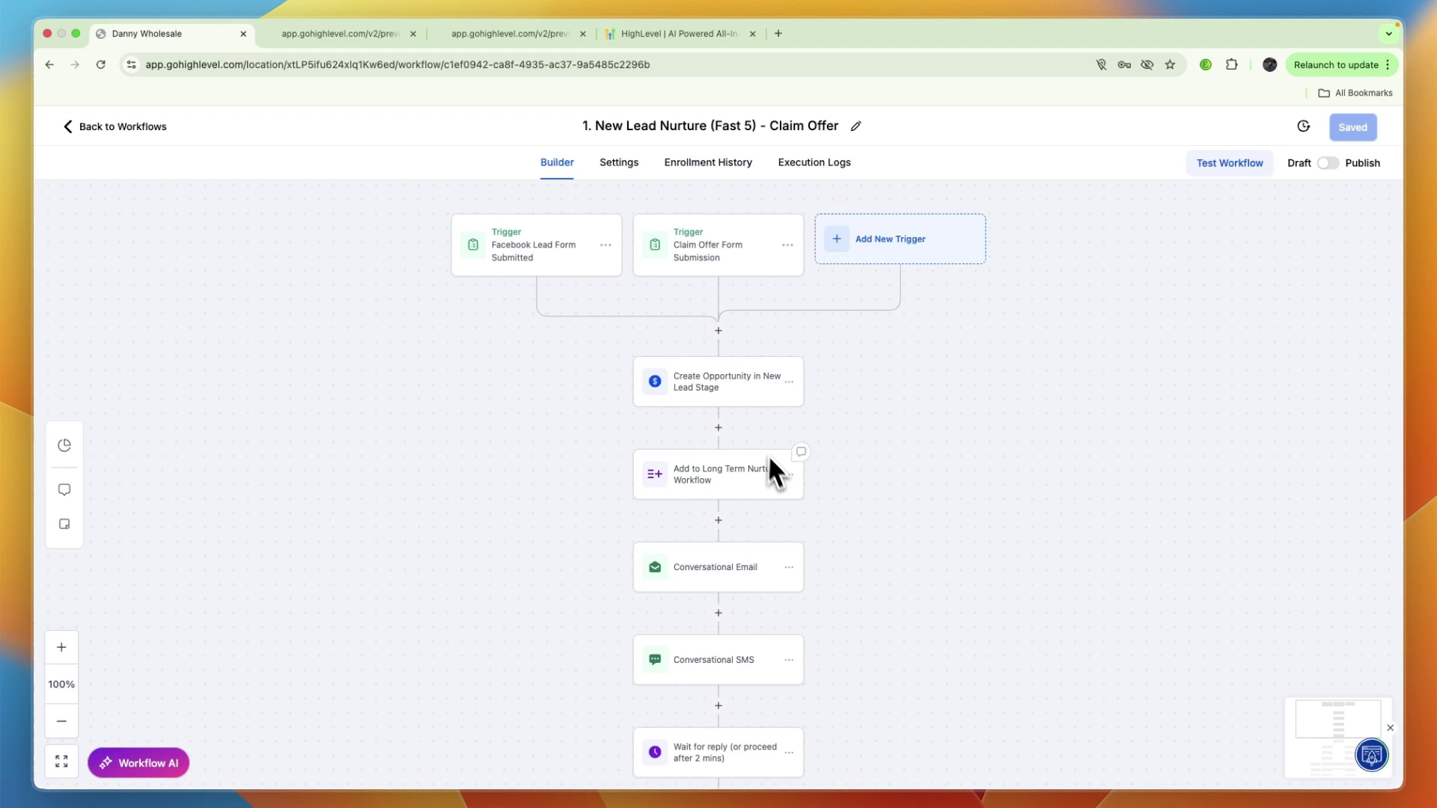
- Review the Conversational Email step's subject and message and the workflow's branches, then go back to Workflows
scroll(743, 468, "down", 1)
scroll(754, 464, "down", 5)
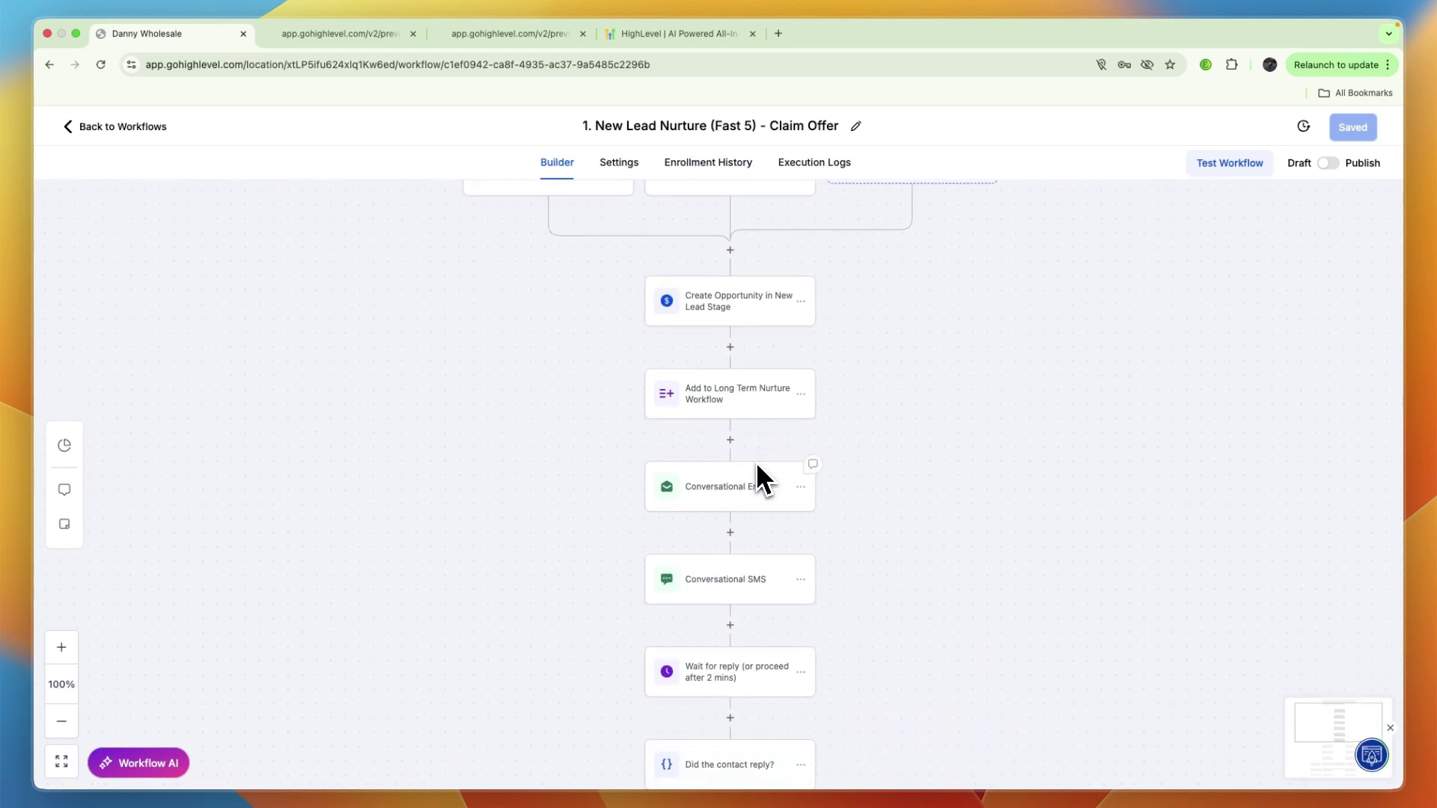
left_click(736, 441)
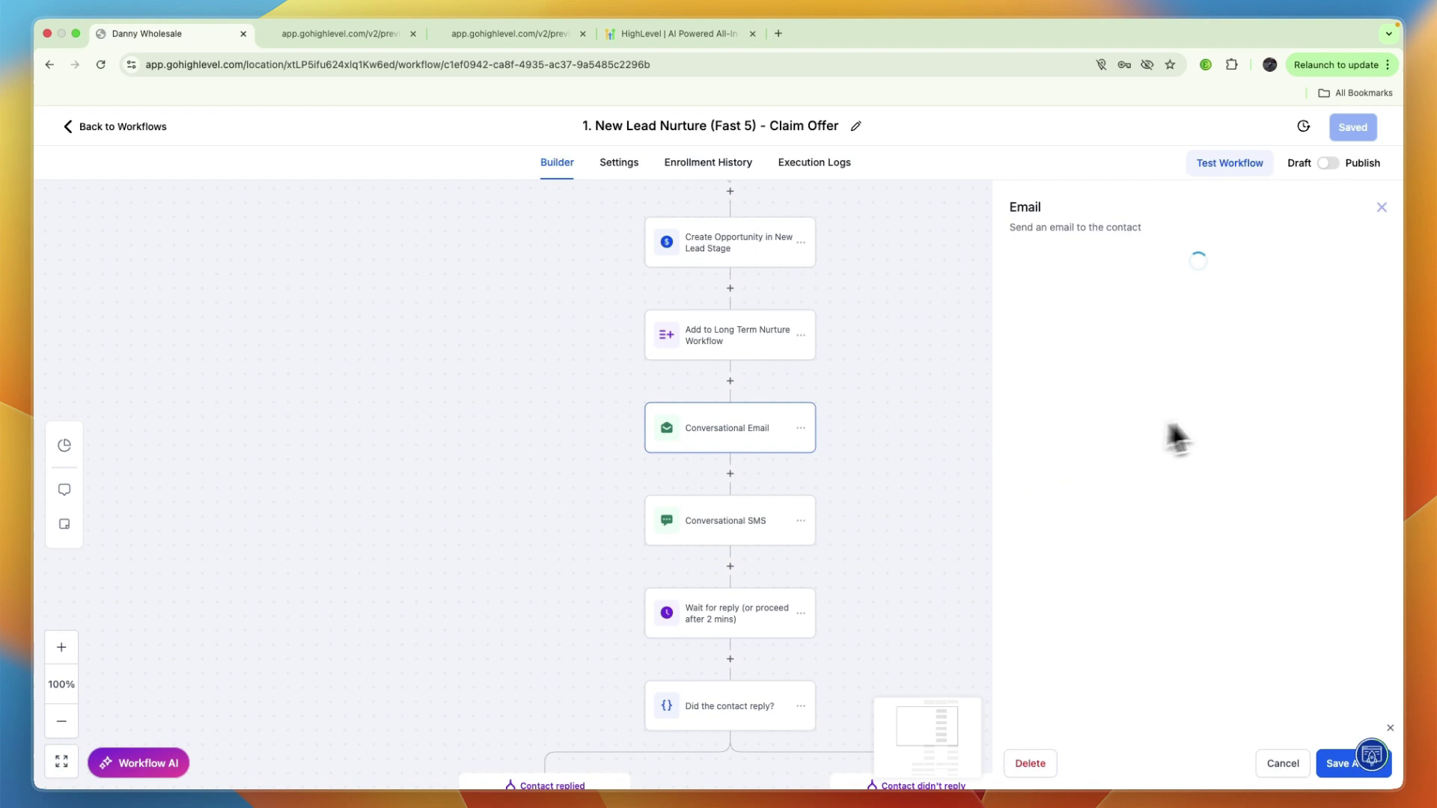
scroll(1193, 449, "down", 3)
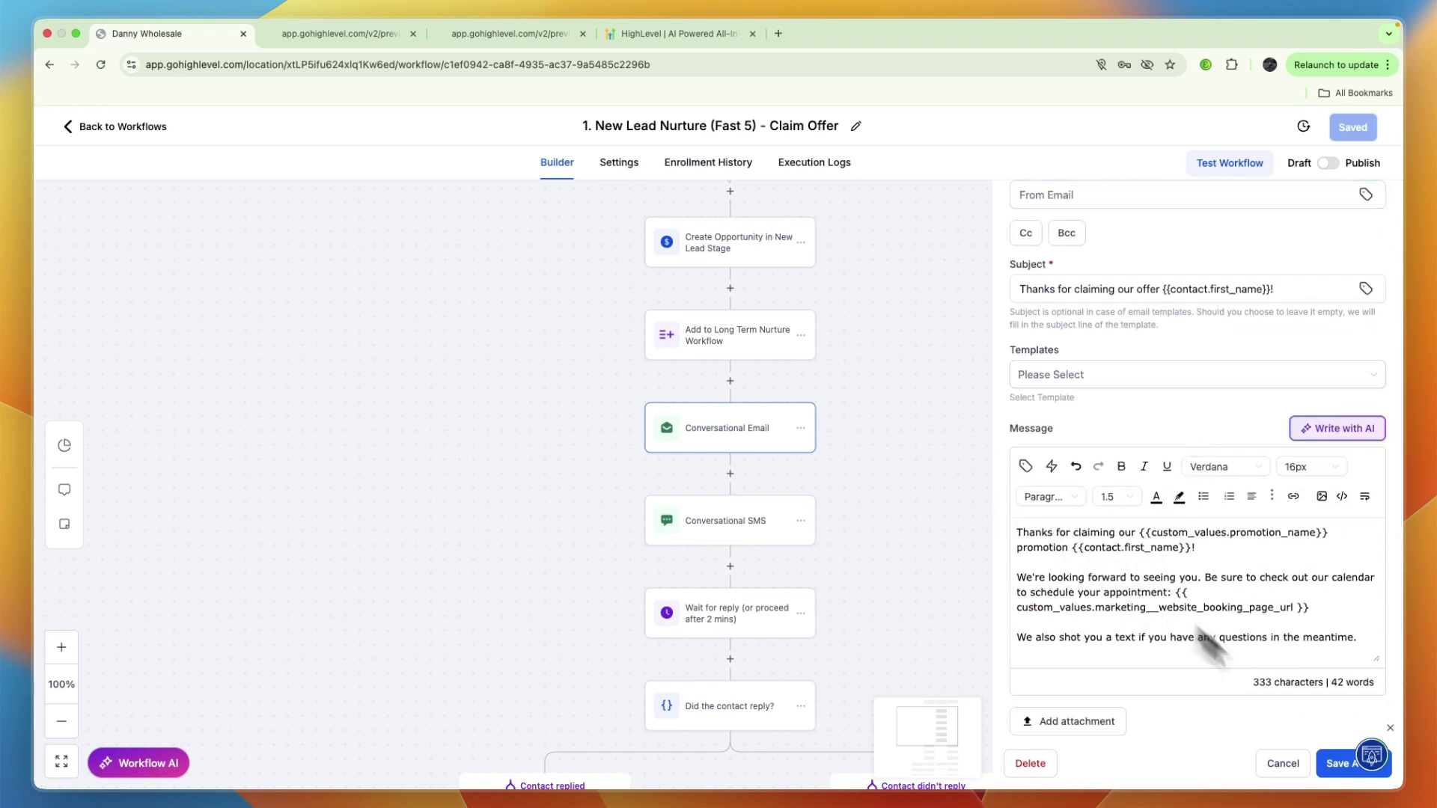
scroll(792, 535, "down", 6)
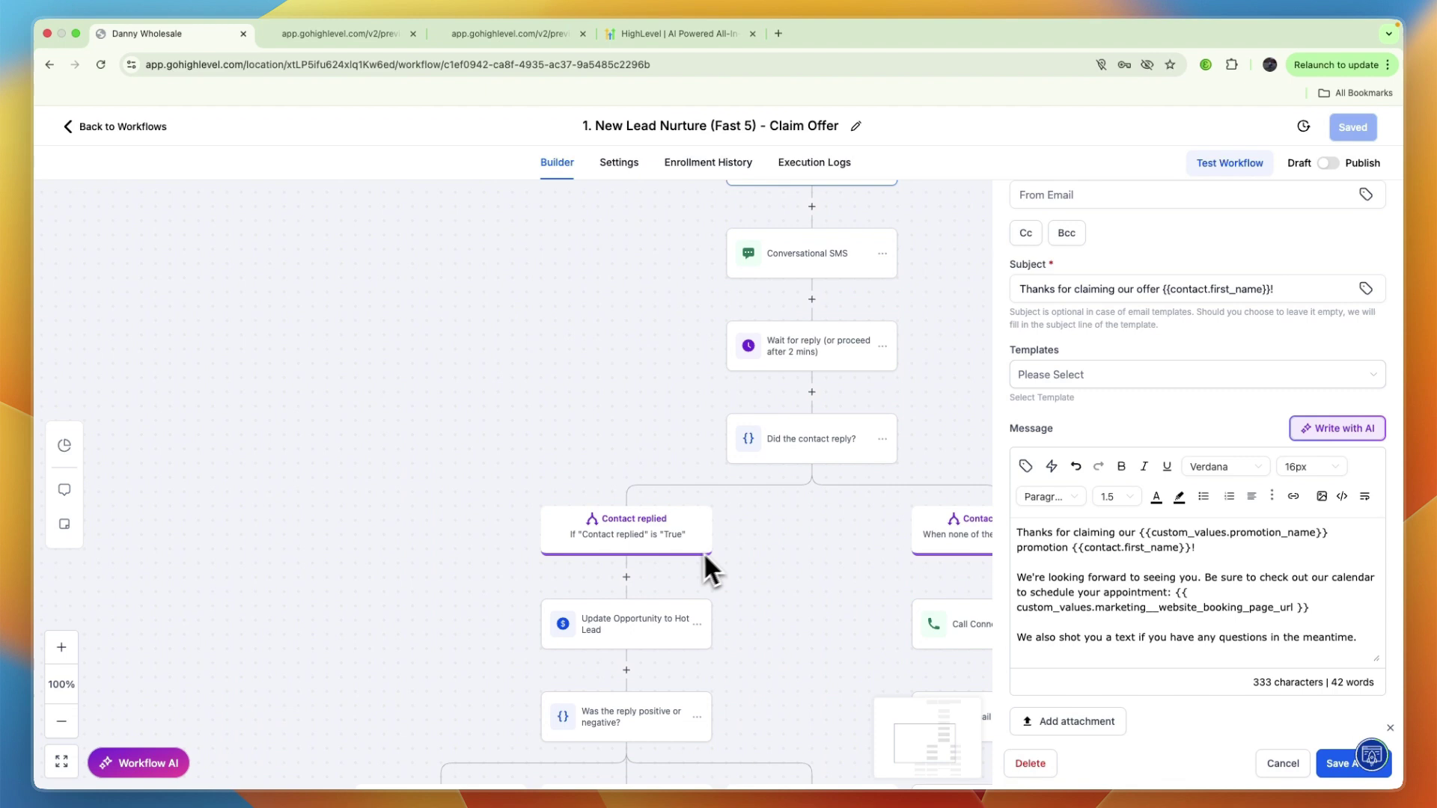
scroll(804, 505, "down", 5)
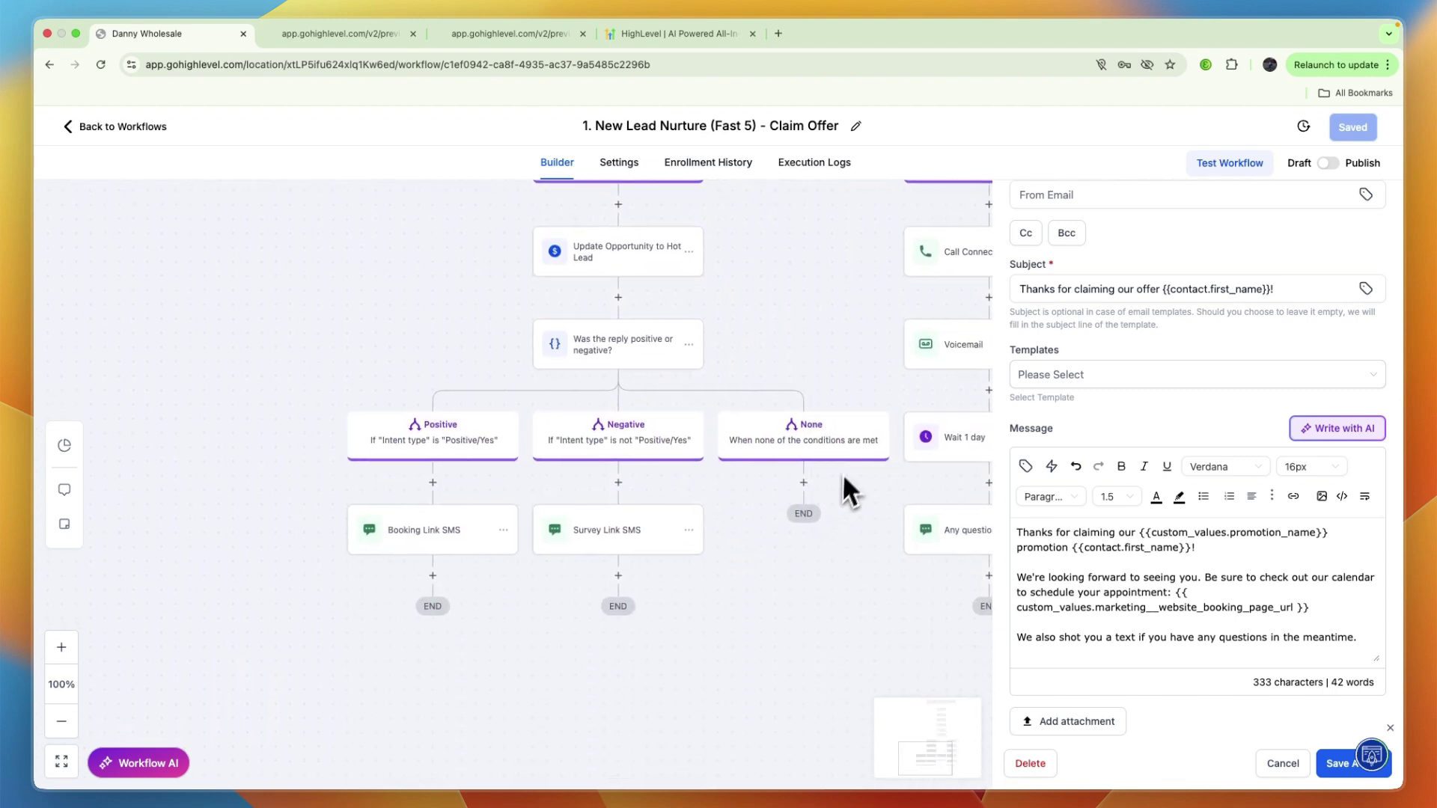
scroll(842, 473, "right", 4)
scroll(883, 374, "up", 3)
scroll(823, 314, "up", 6)
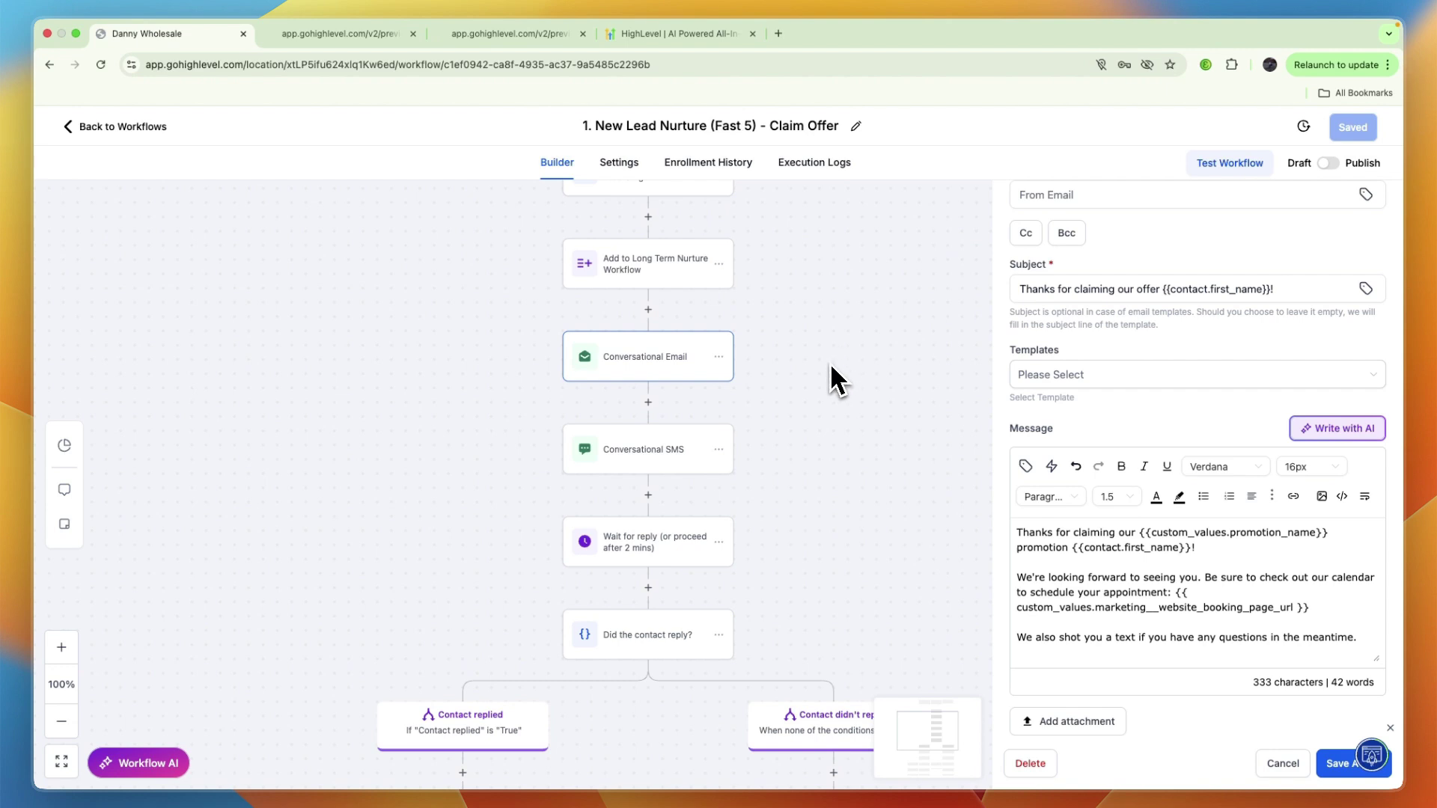
scroll(805, 369, "up", 8)
left_click(108, 125)
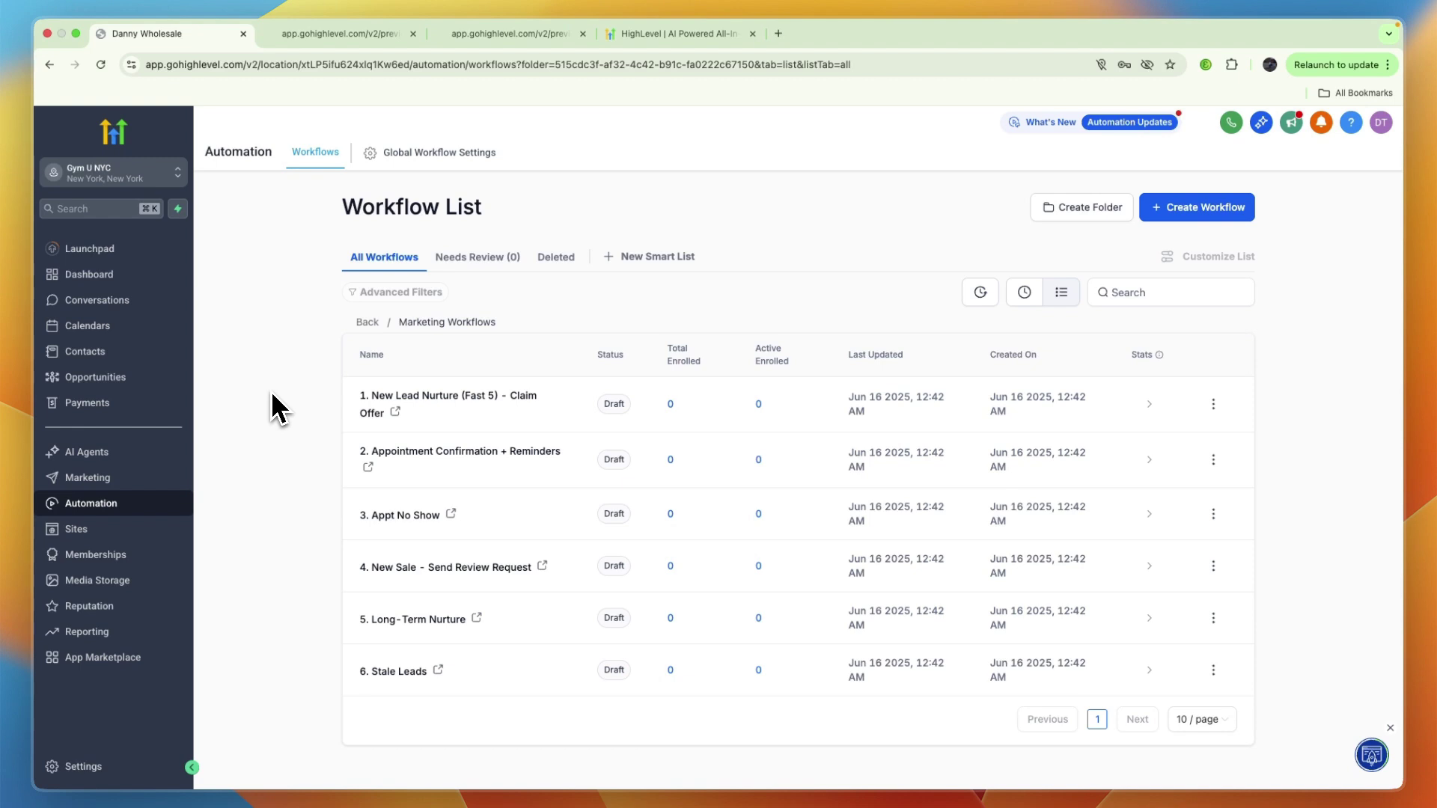
- Check calendar Connections, then view the seven calendars: Schedule an Appointment active, six gym classes inactive
left_click(110, 329)
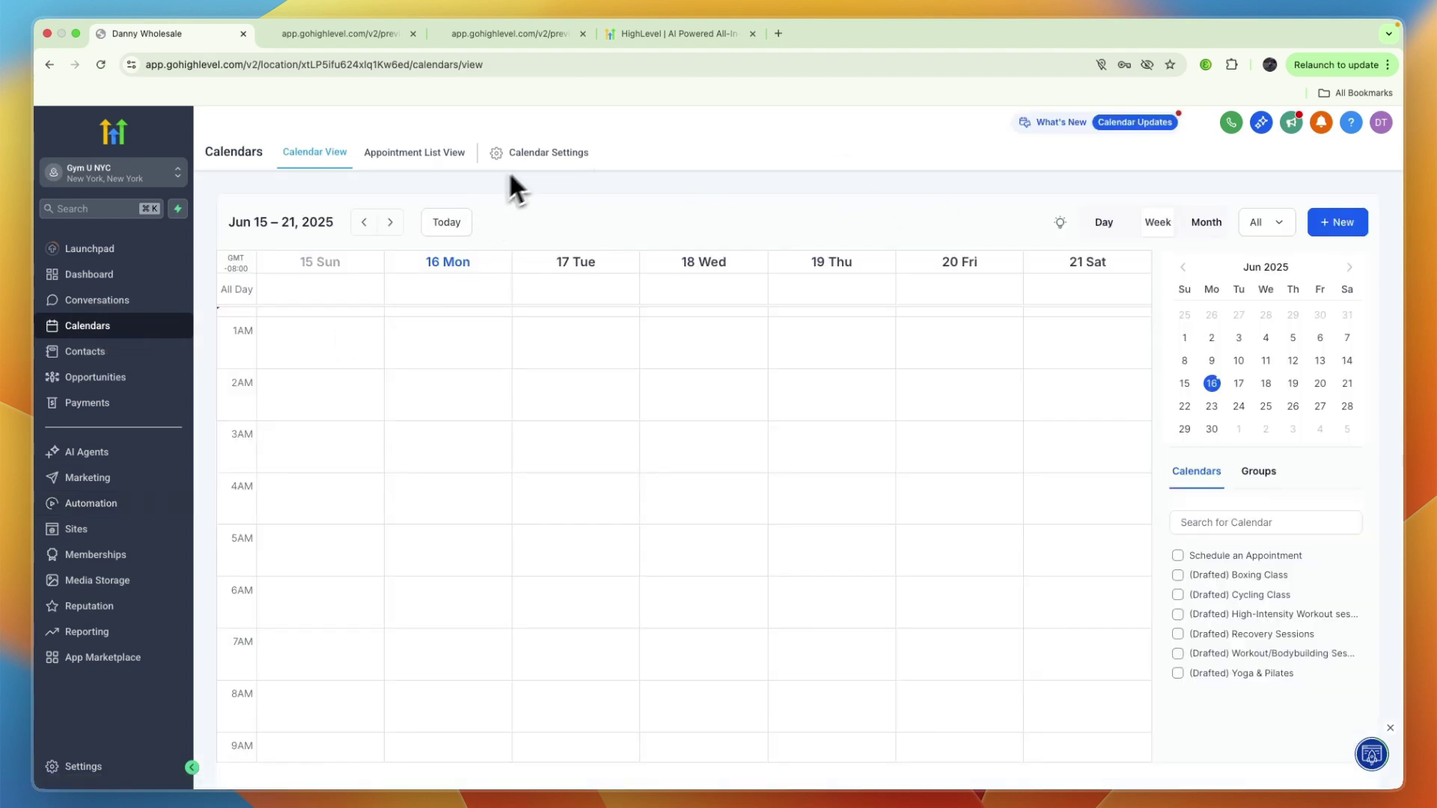
left_click(548, 157)
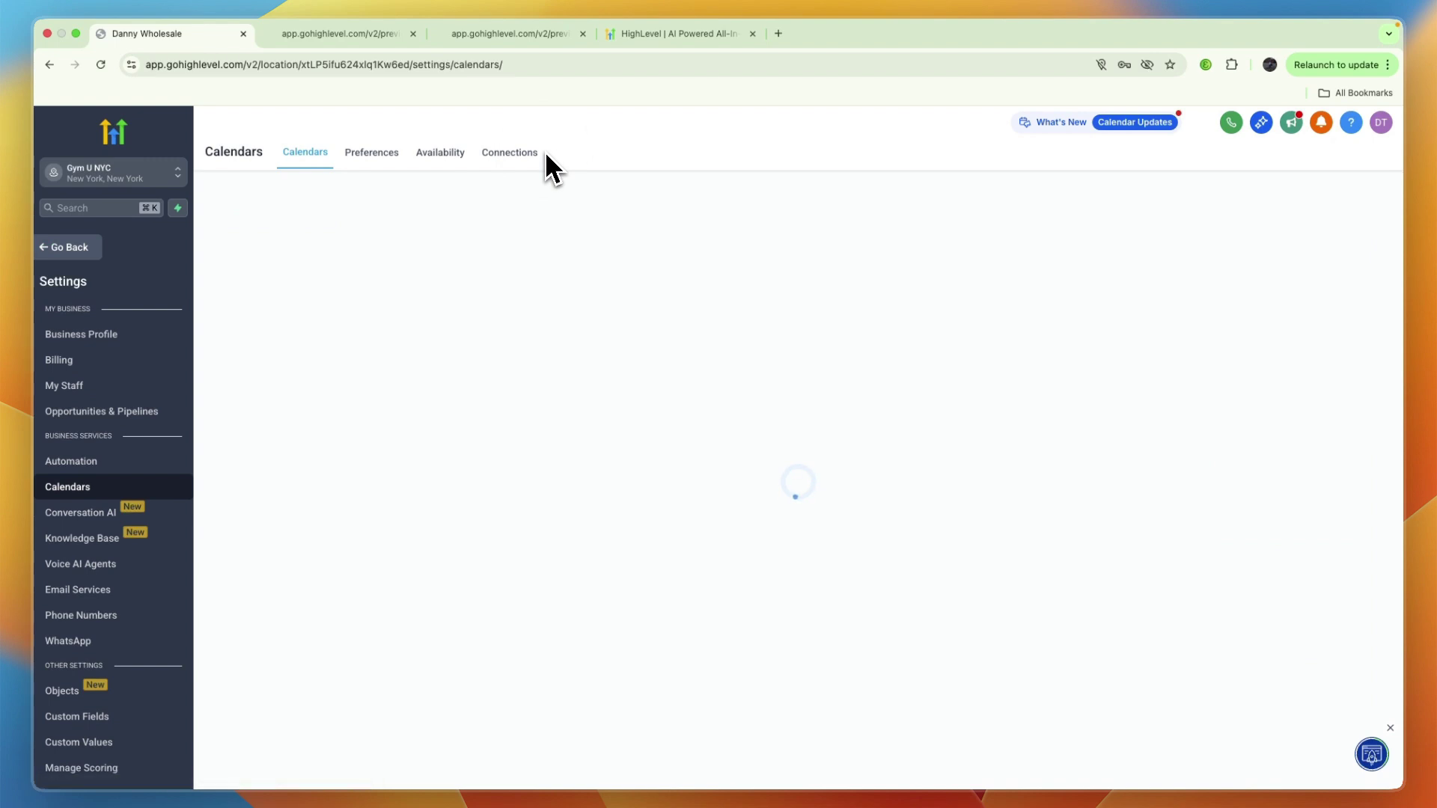
left_click(536, 166)
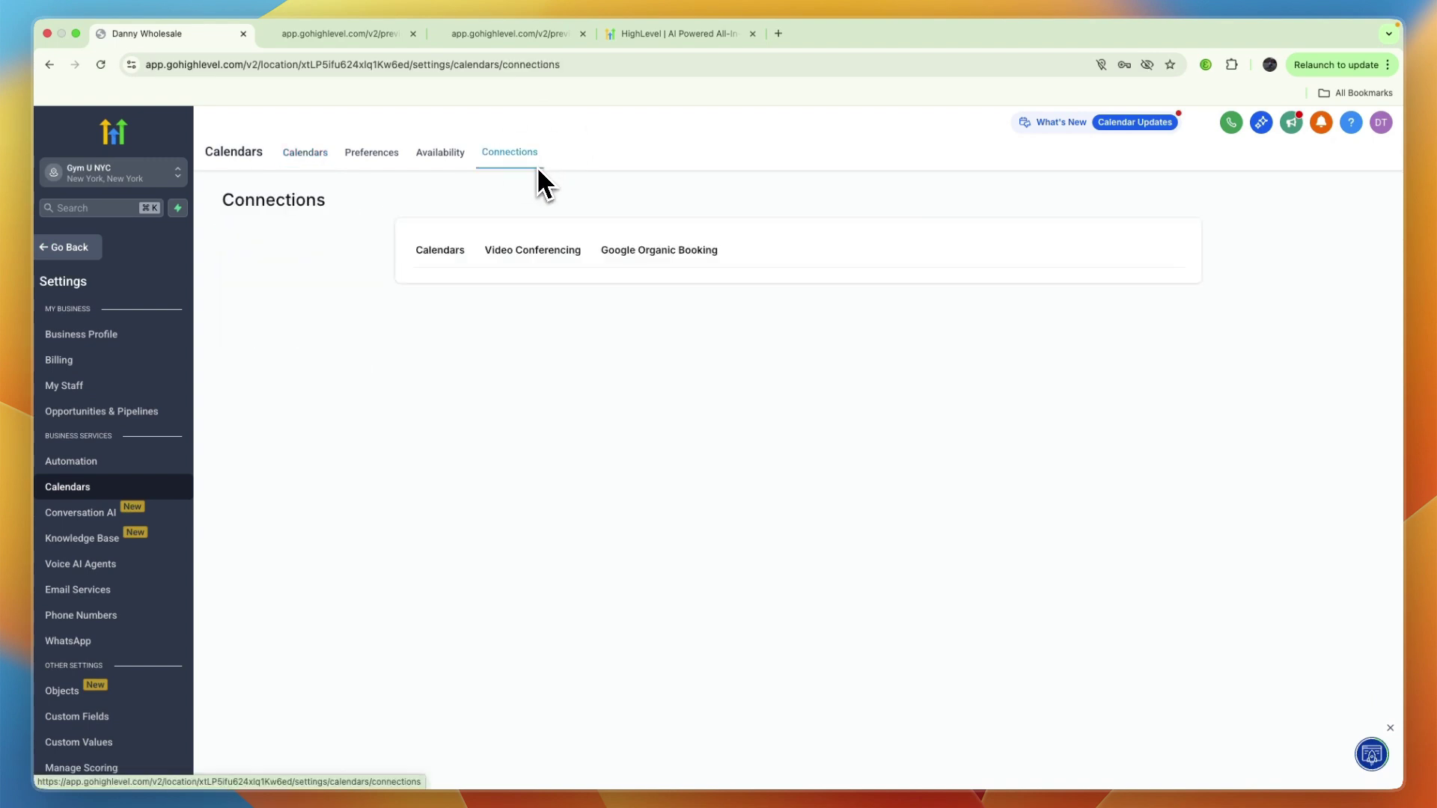
left_click(303, 155)
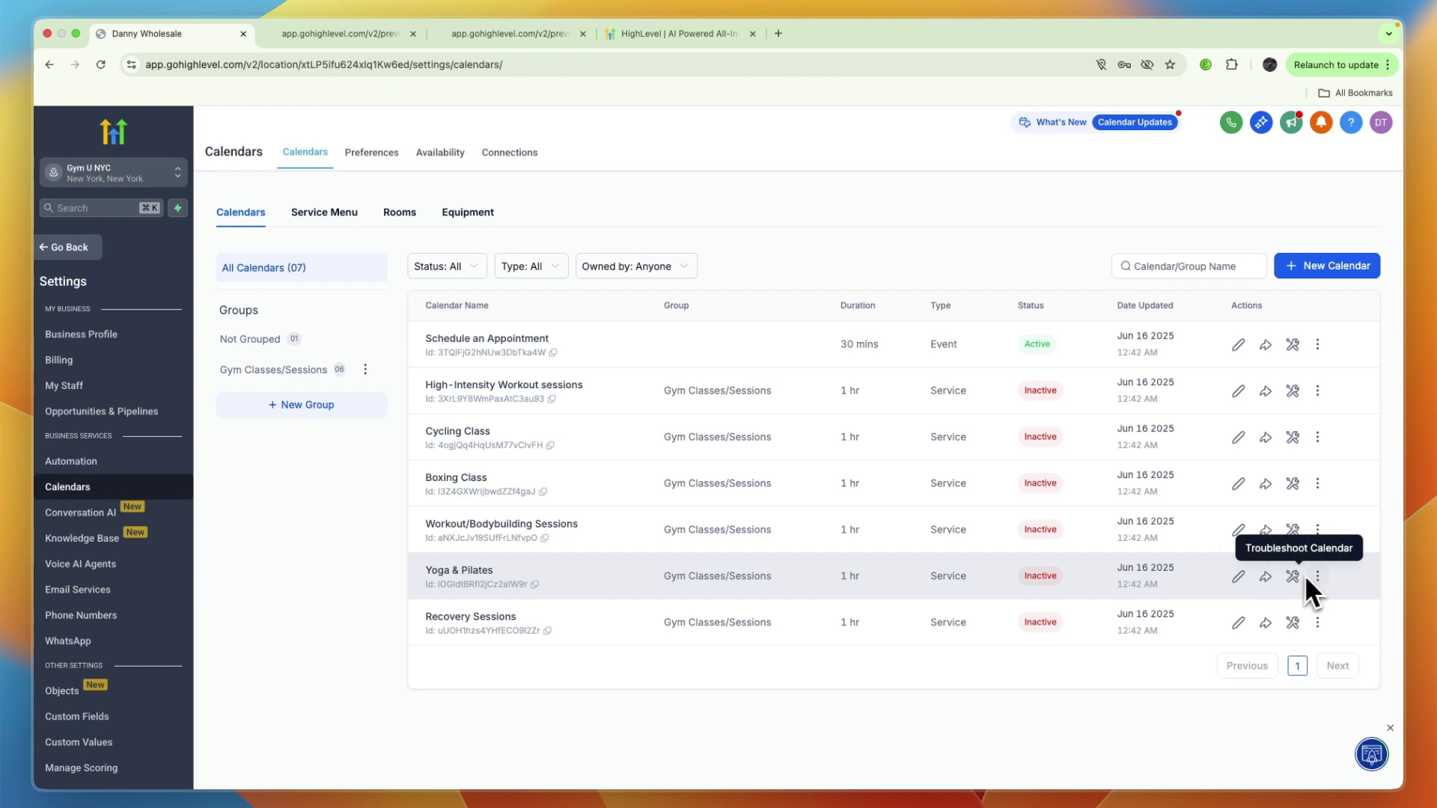
- Browse the calendar Rooms, Equipment and Service Menu sections, ending on the empty Service Menu page
left_click(308, 150)
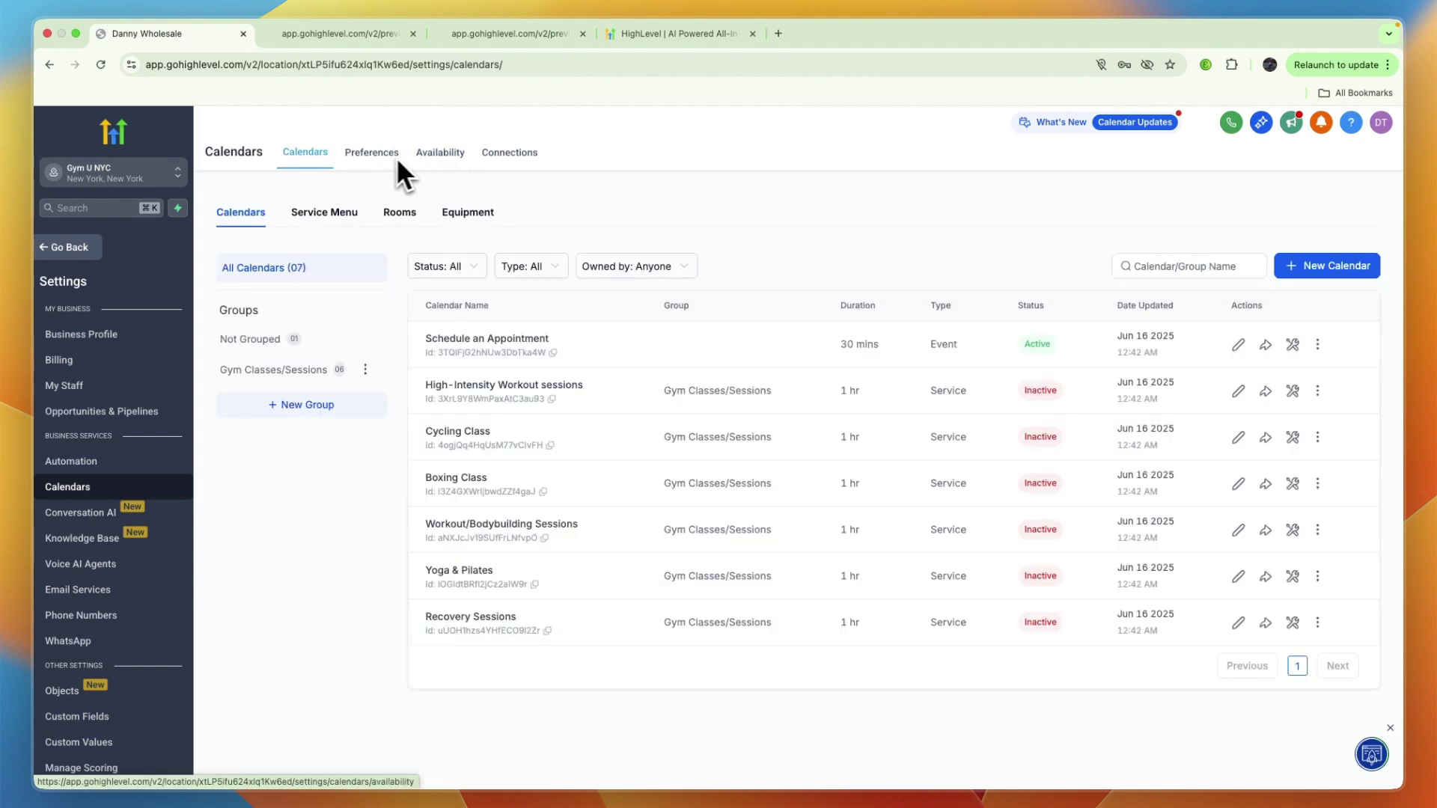
left_click(406, 214)
left_click(465, 213)
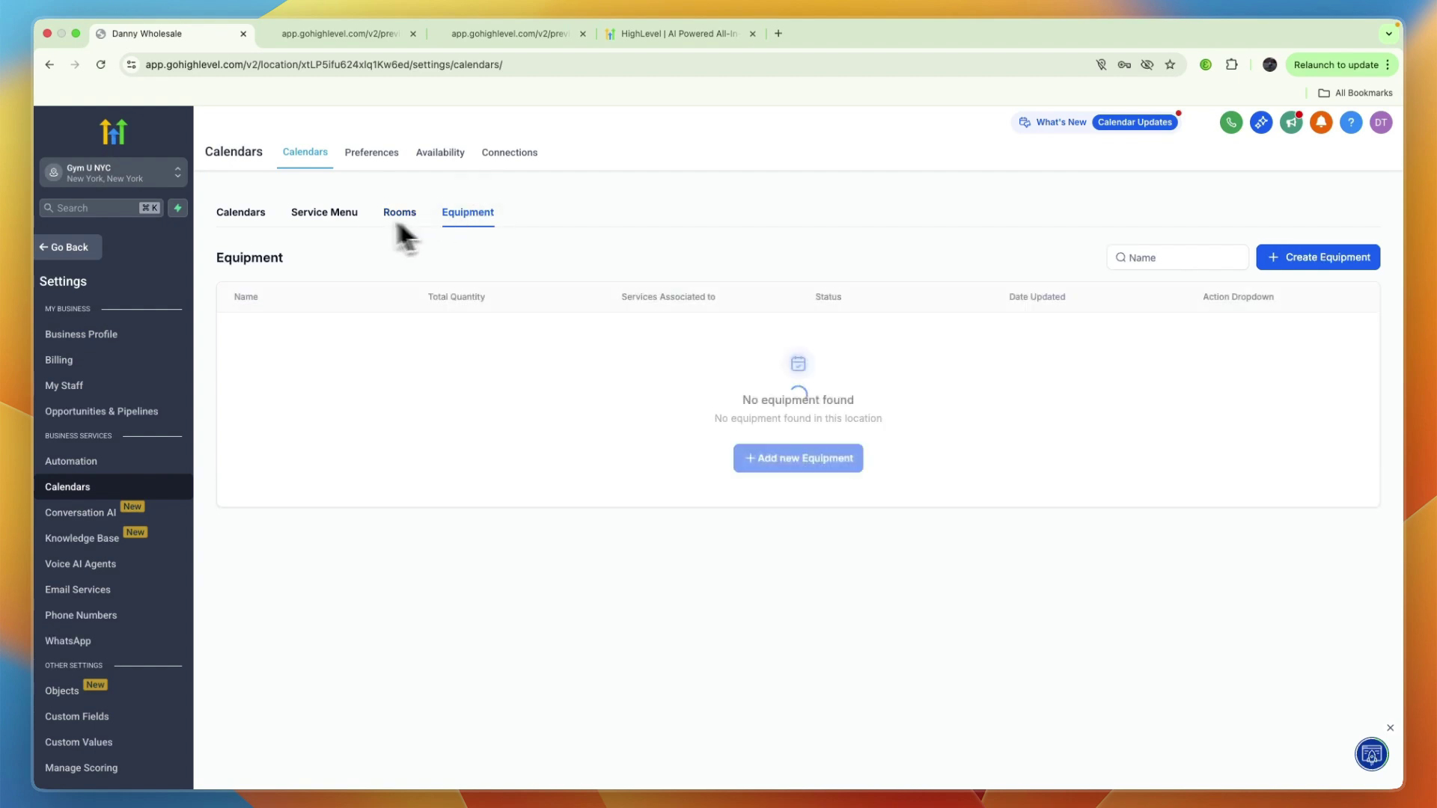
left_click(338, 214)
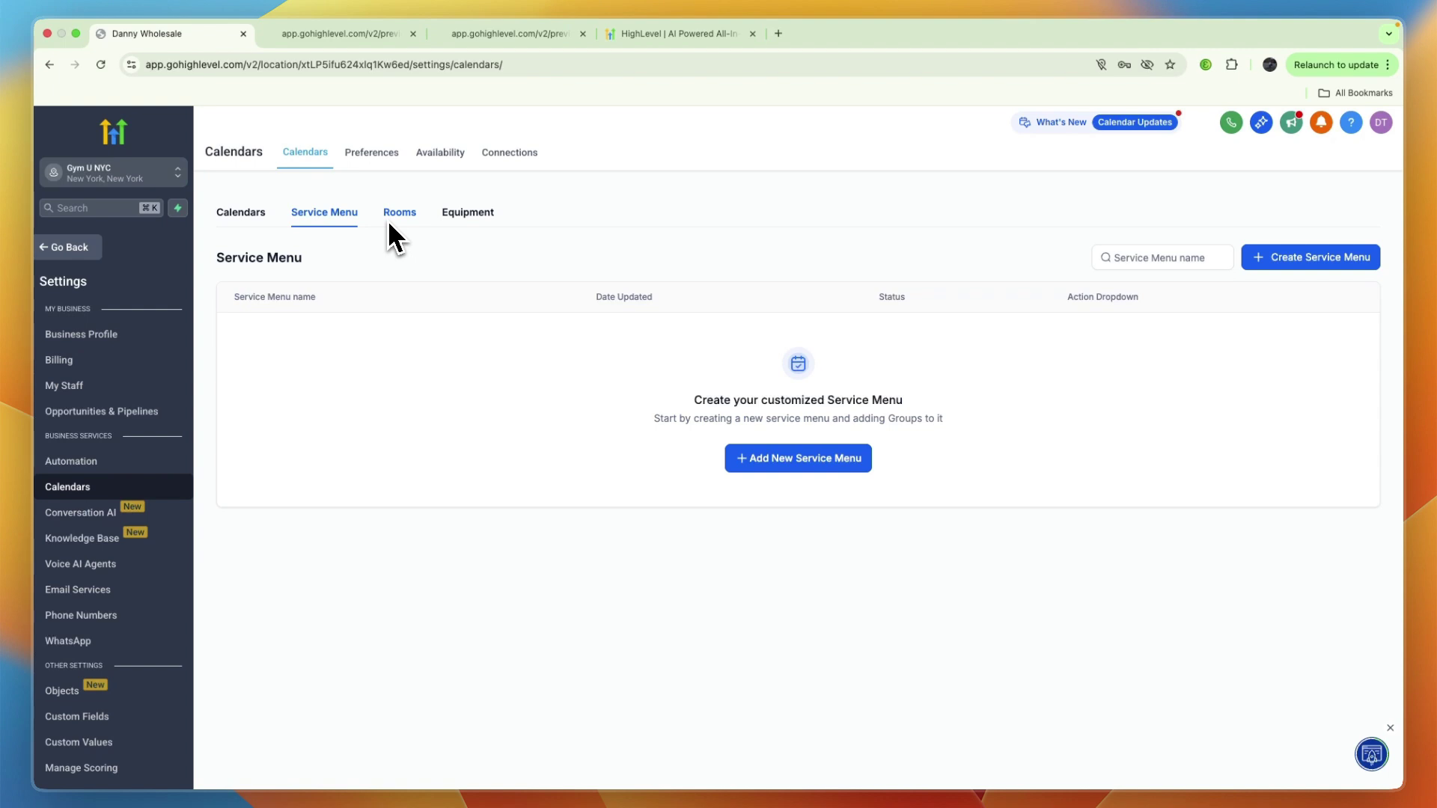
- Look over Business Profile and Missed Call Textback settings, then leave Settings for the Gym U NYC dashboard
left_click(77, 341)
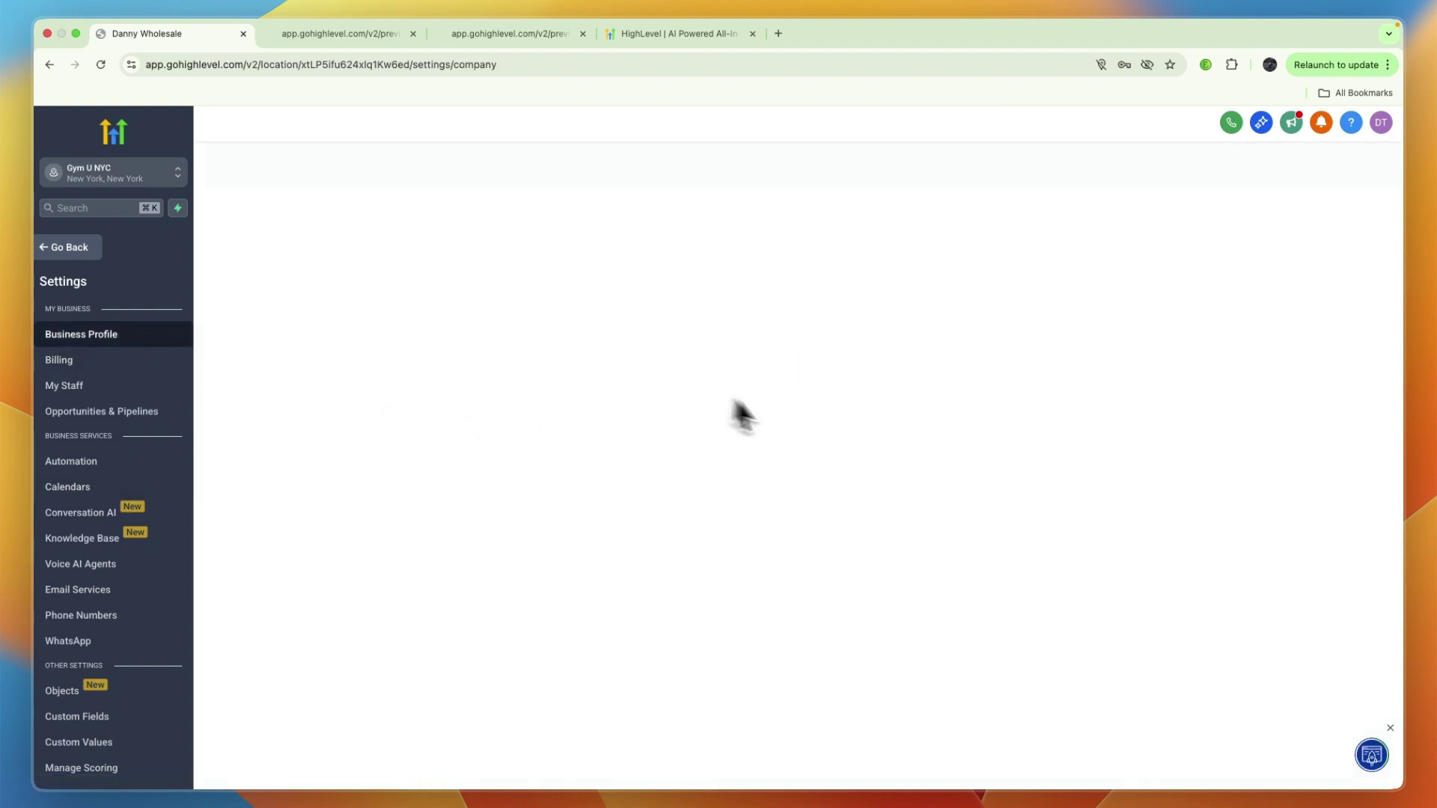
scroll(808, 516, "down", 15)
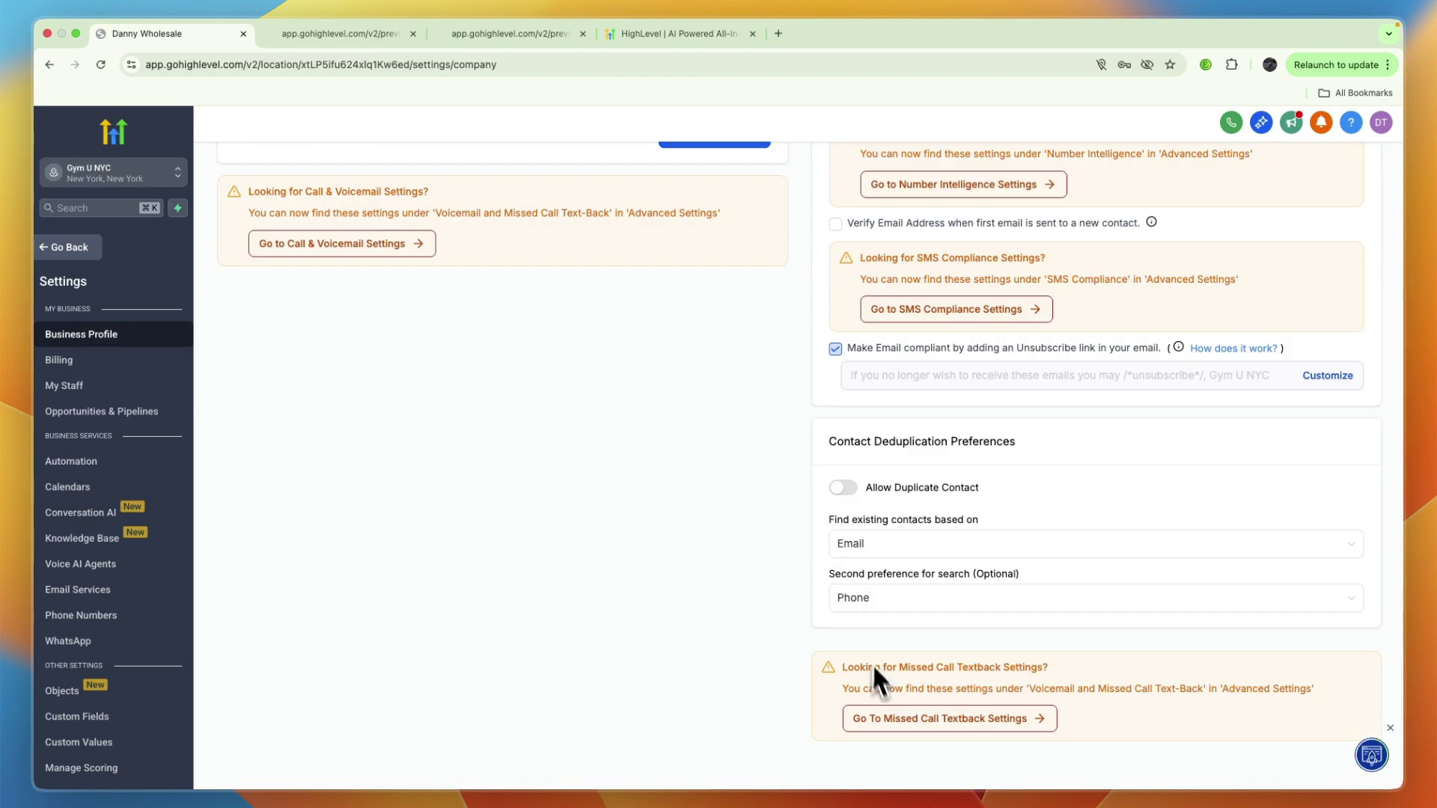
left_click(962, 717)
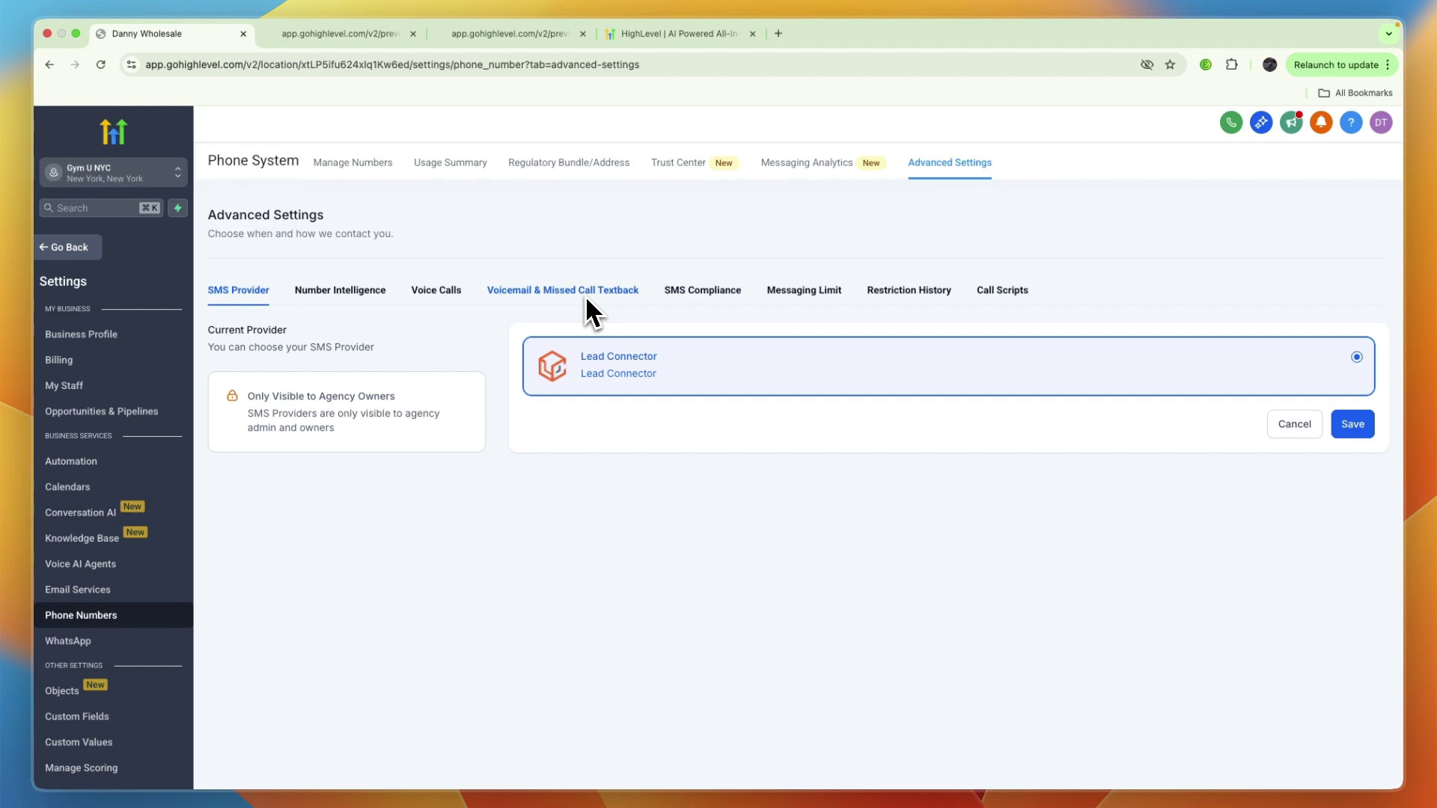
left_click(69, 250)
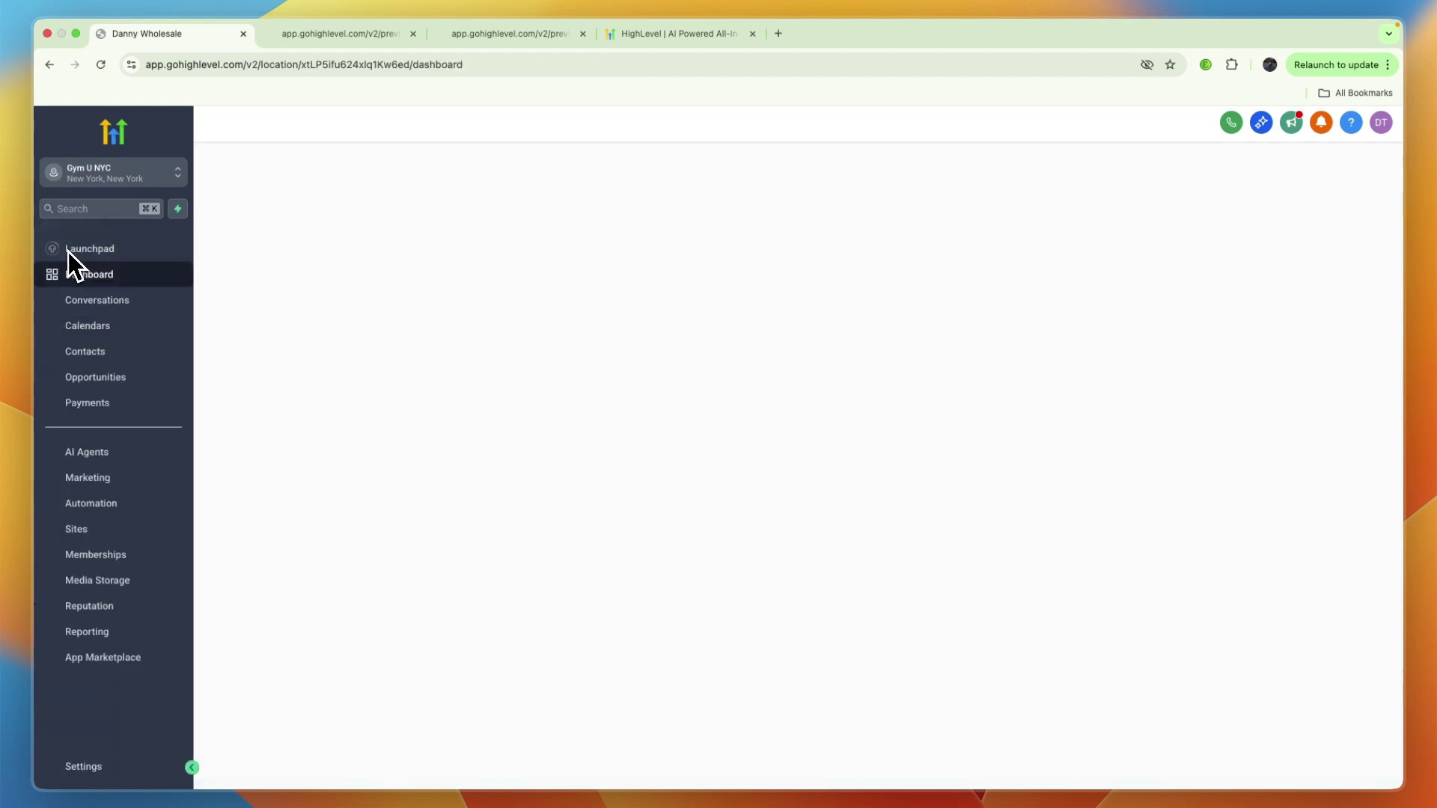
- Go via Conversations to the empty Marketing Pipeline board, stages New Lead through Sale
left_click(96, 301)
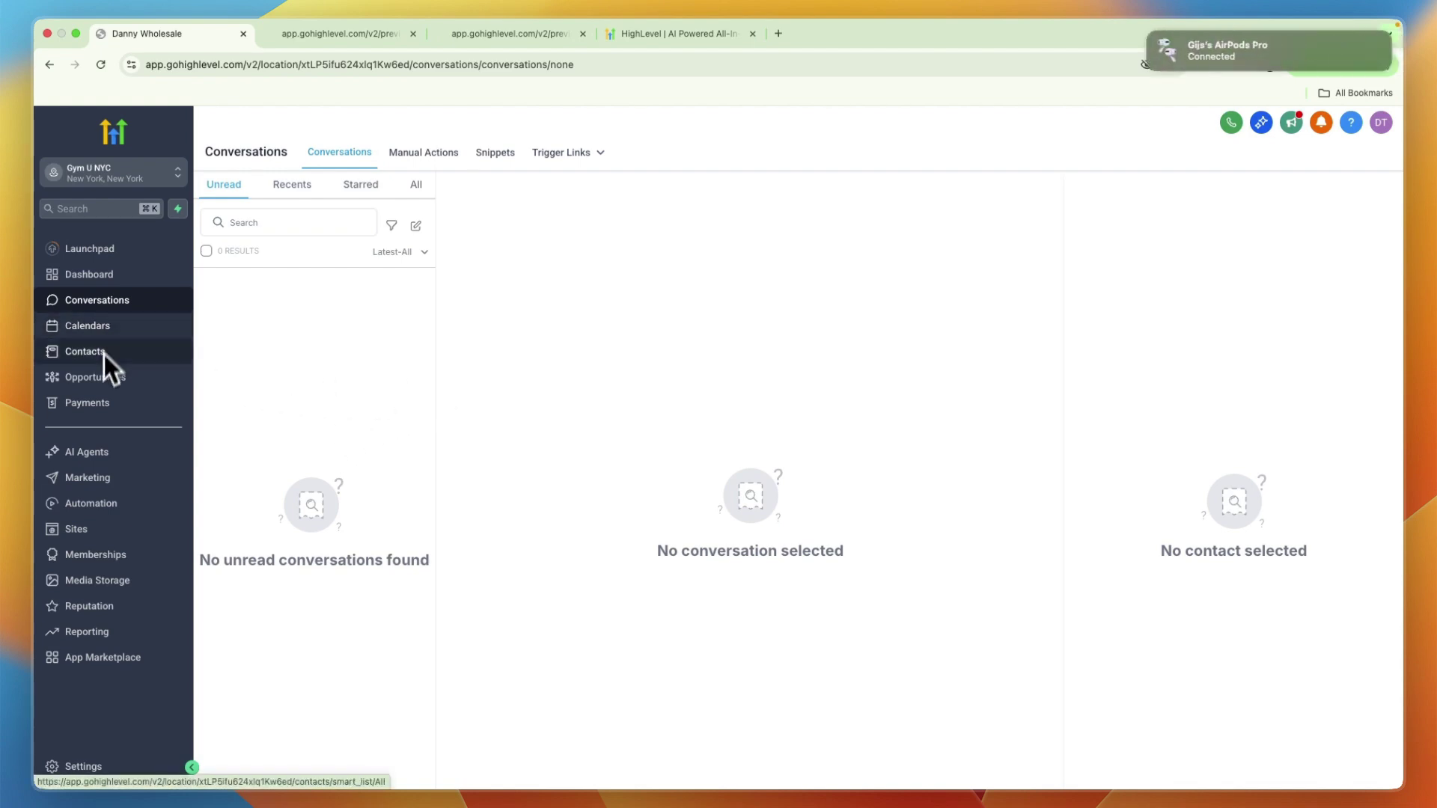
left_click(112, 377)
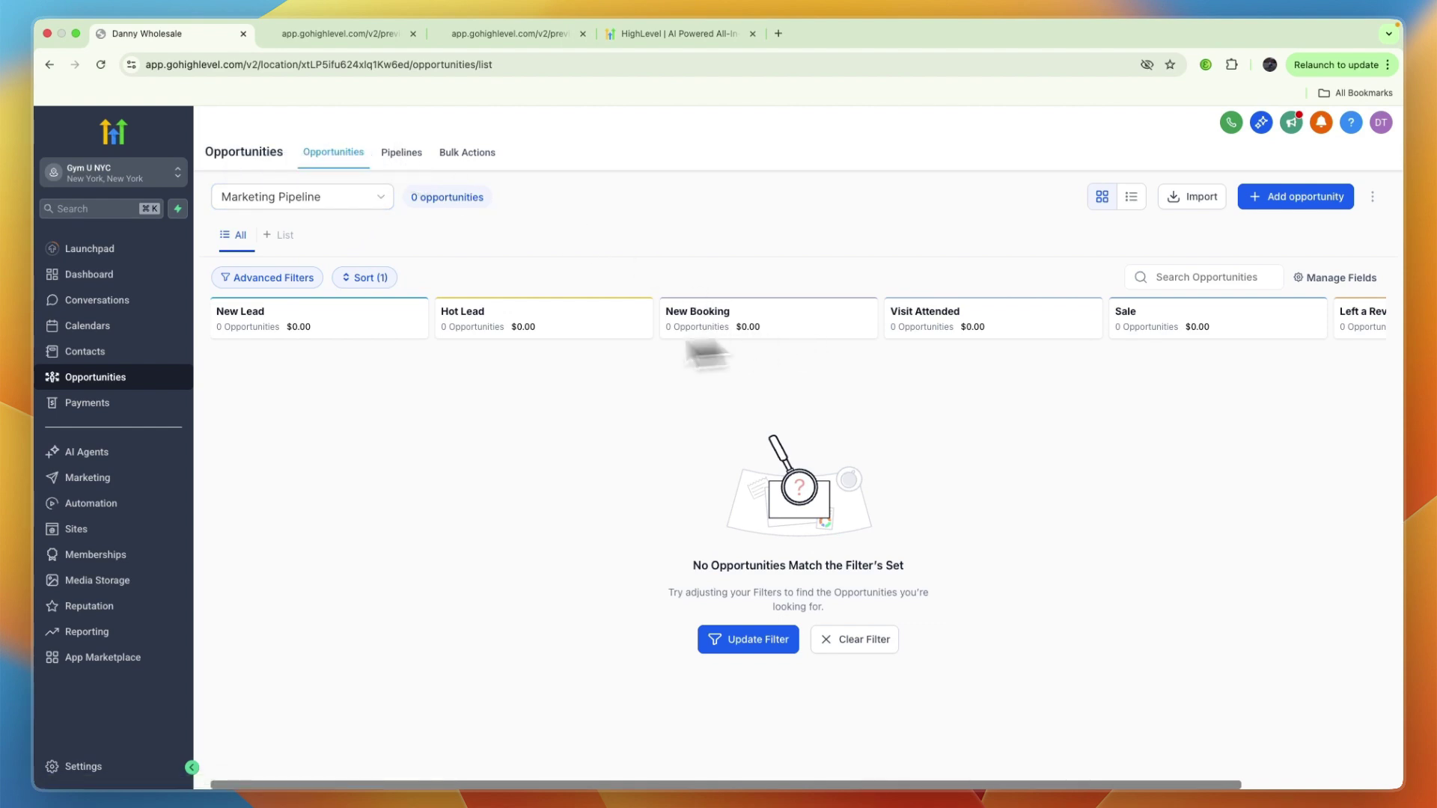
- Preview the Add opportunity form without saving, then open the empty Contacts list
left_click(1271, 194)
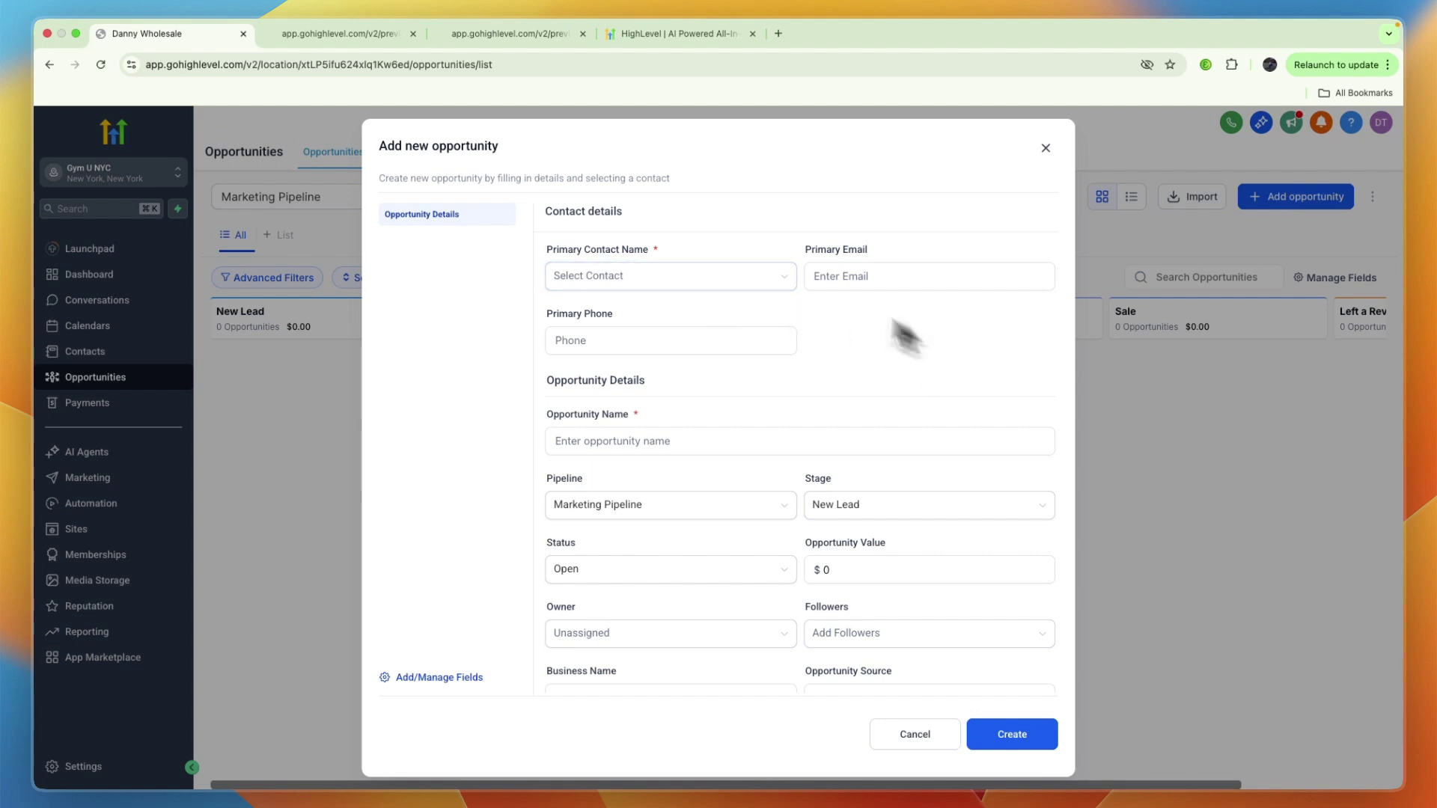
scroll(816, 524, "down", 1)
scroll(815, 526, "down", 2)
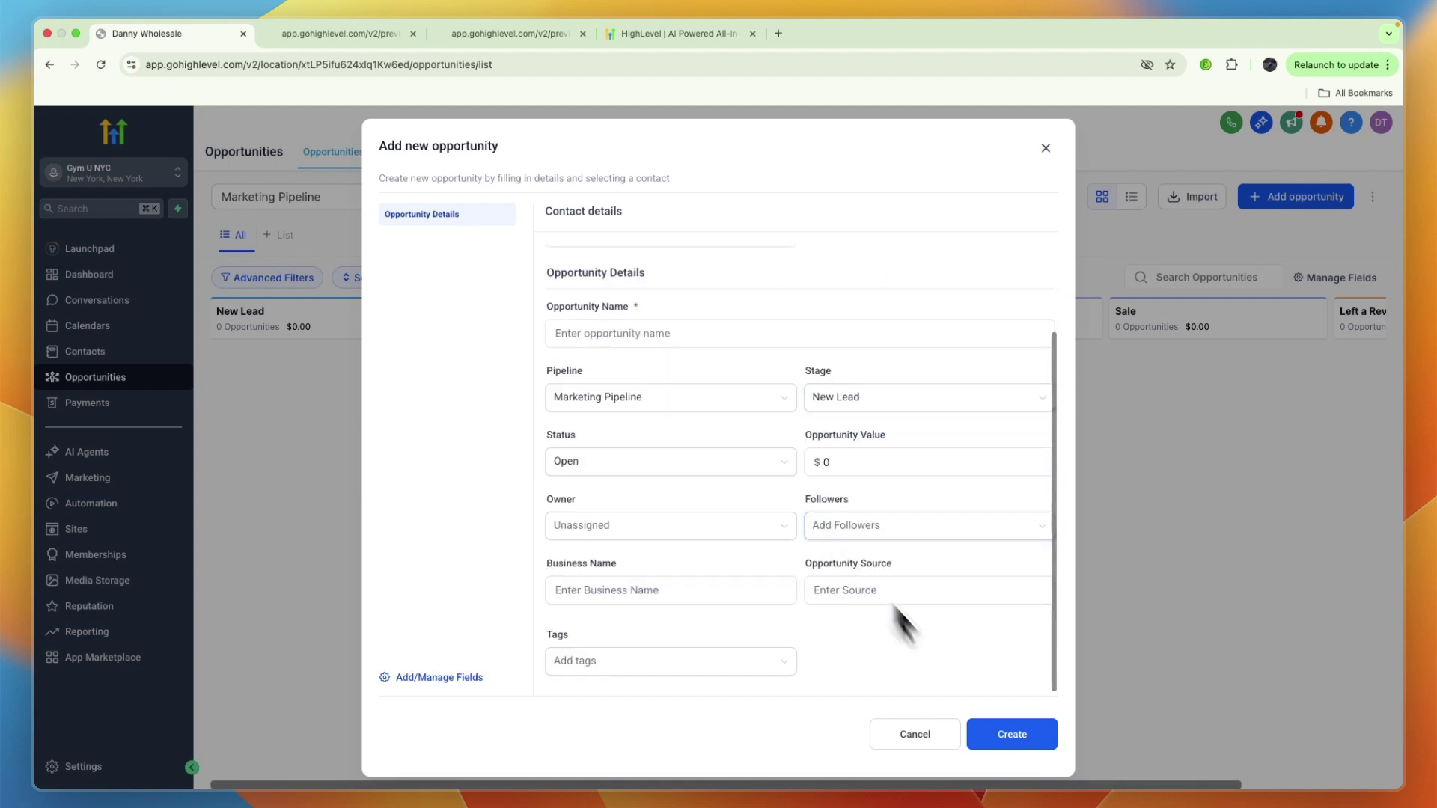
left_click(1045, 150)
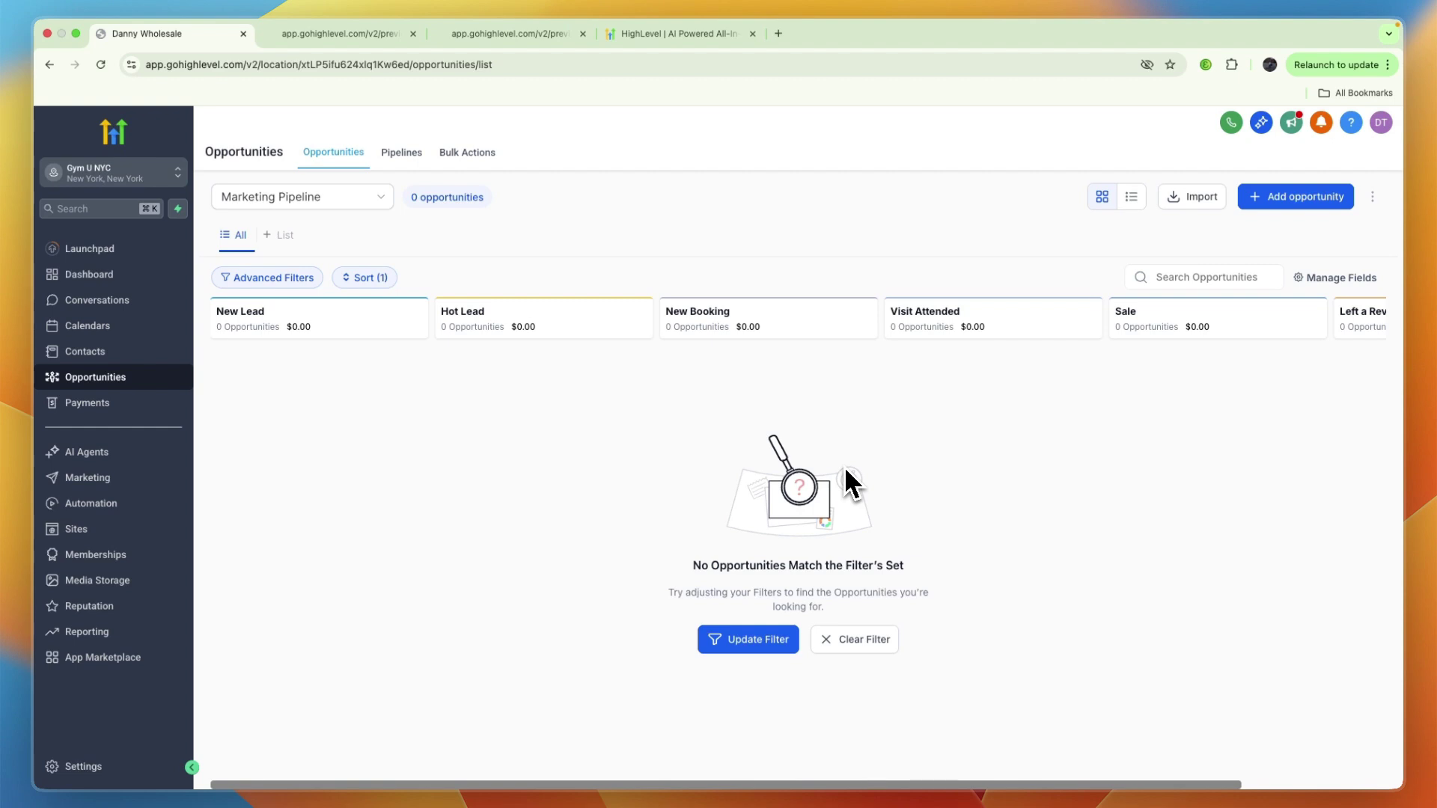
left_click(85, 351)
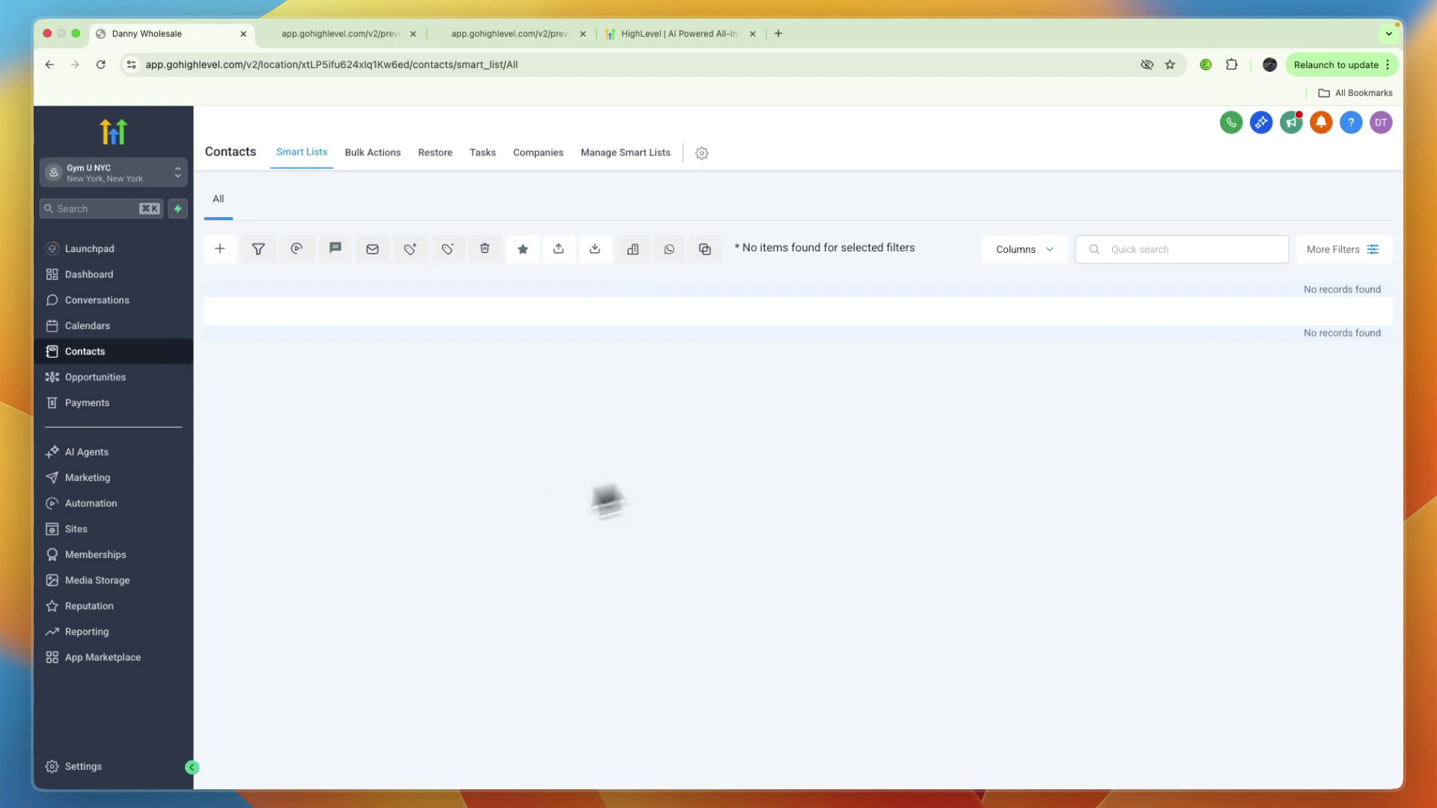
- Open Reputation to see 0 reviews, a 0 average rating and 0/6 setup steps
left_click(104, 610)
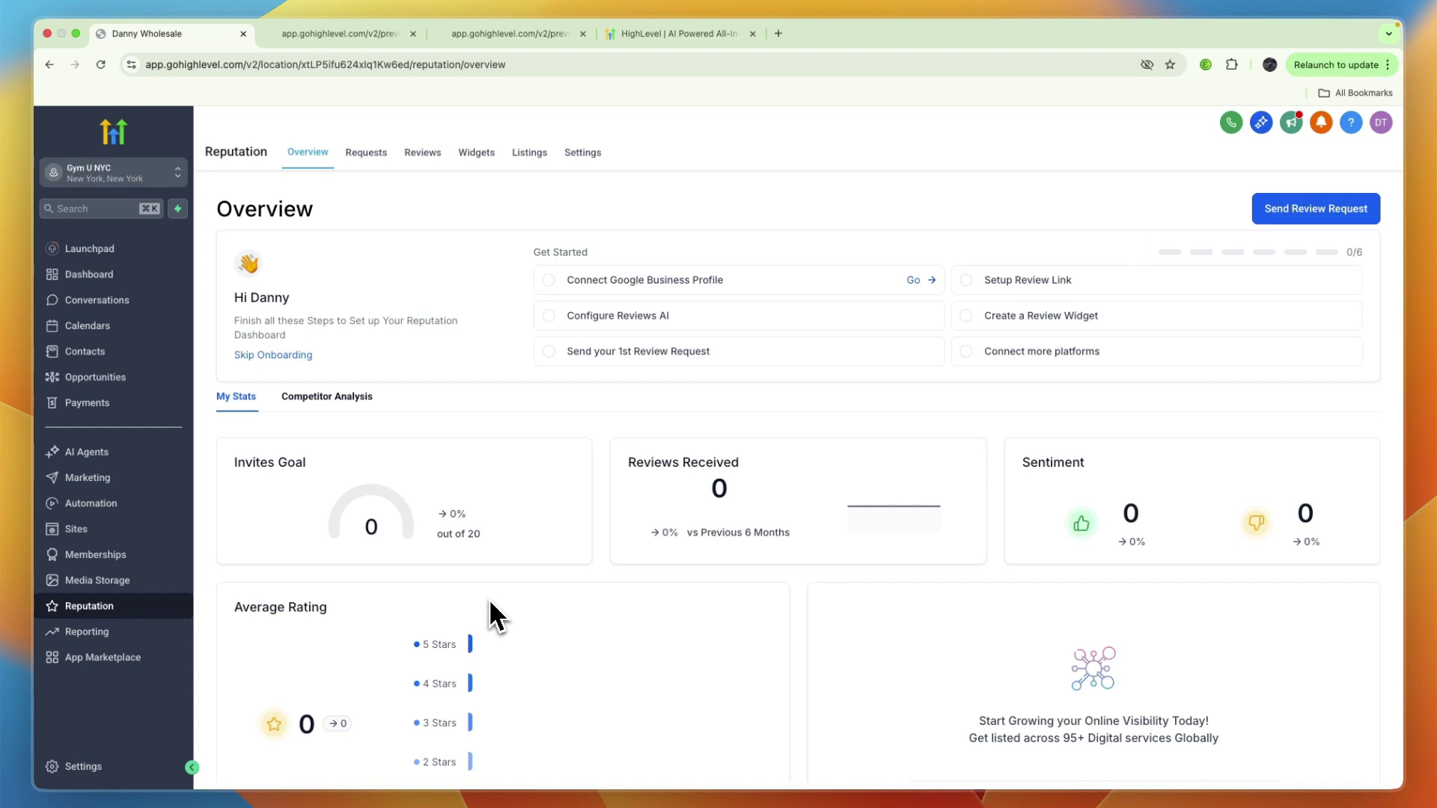
- Scroll through the Reputation overview, then return to the Gym U NYC dashboard with empty opportunity widgets
scroll(490, 603, "down", 2)
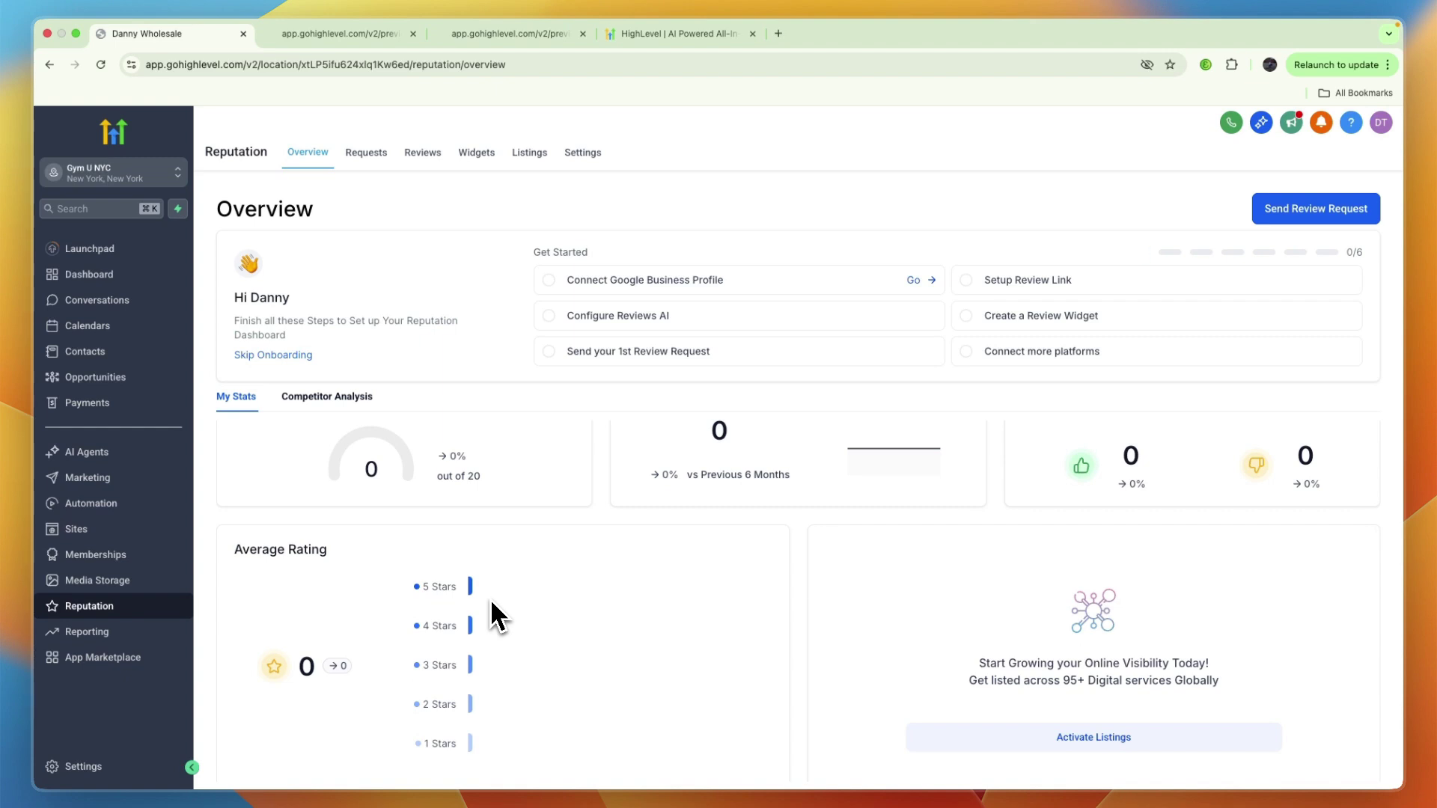
scroll(491, 603, "down", 1)
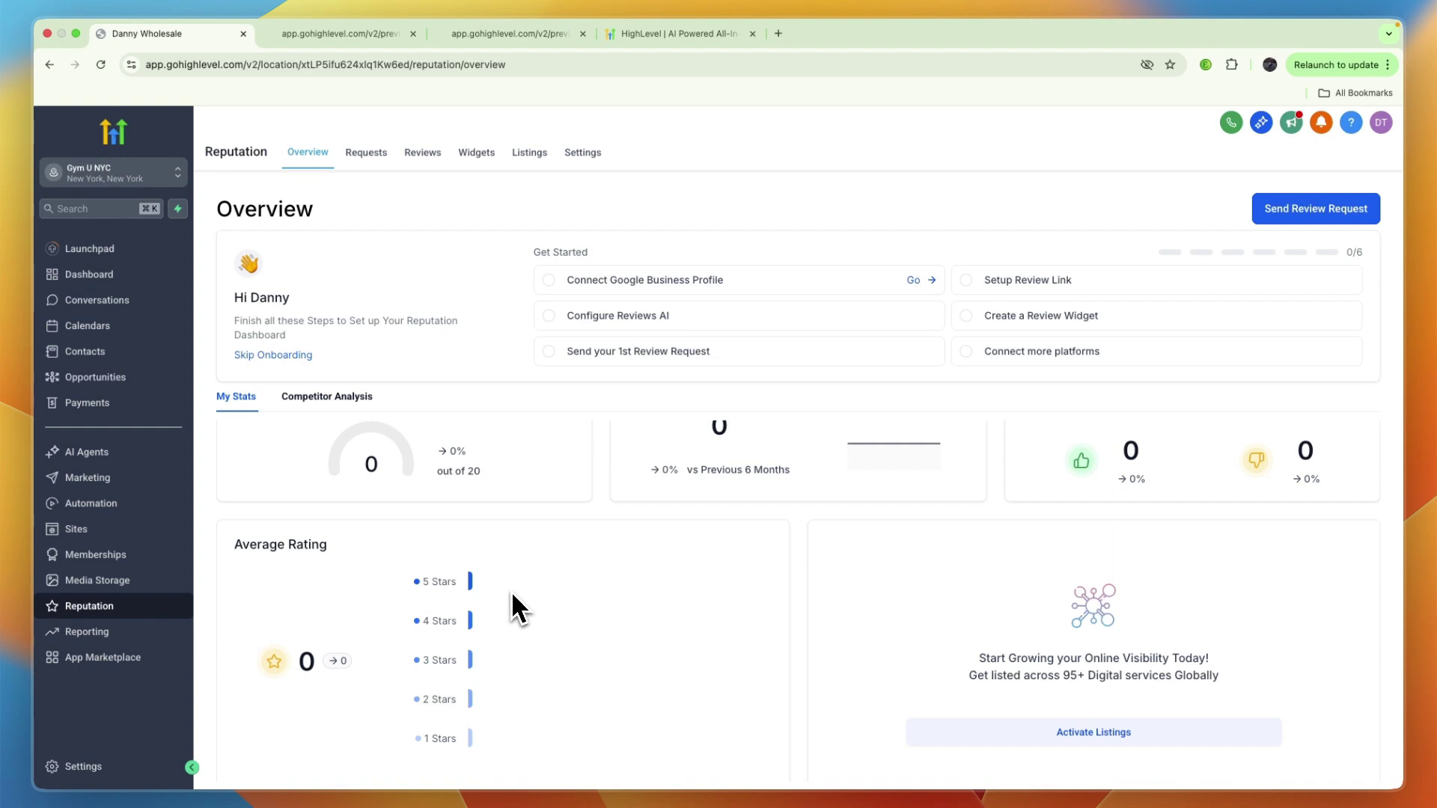
scroll(511, 591, "down", 2)
scroll(510, 591, "down", 3)
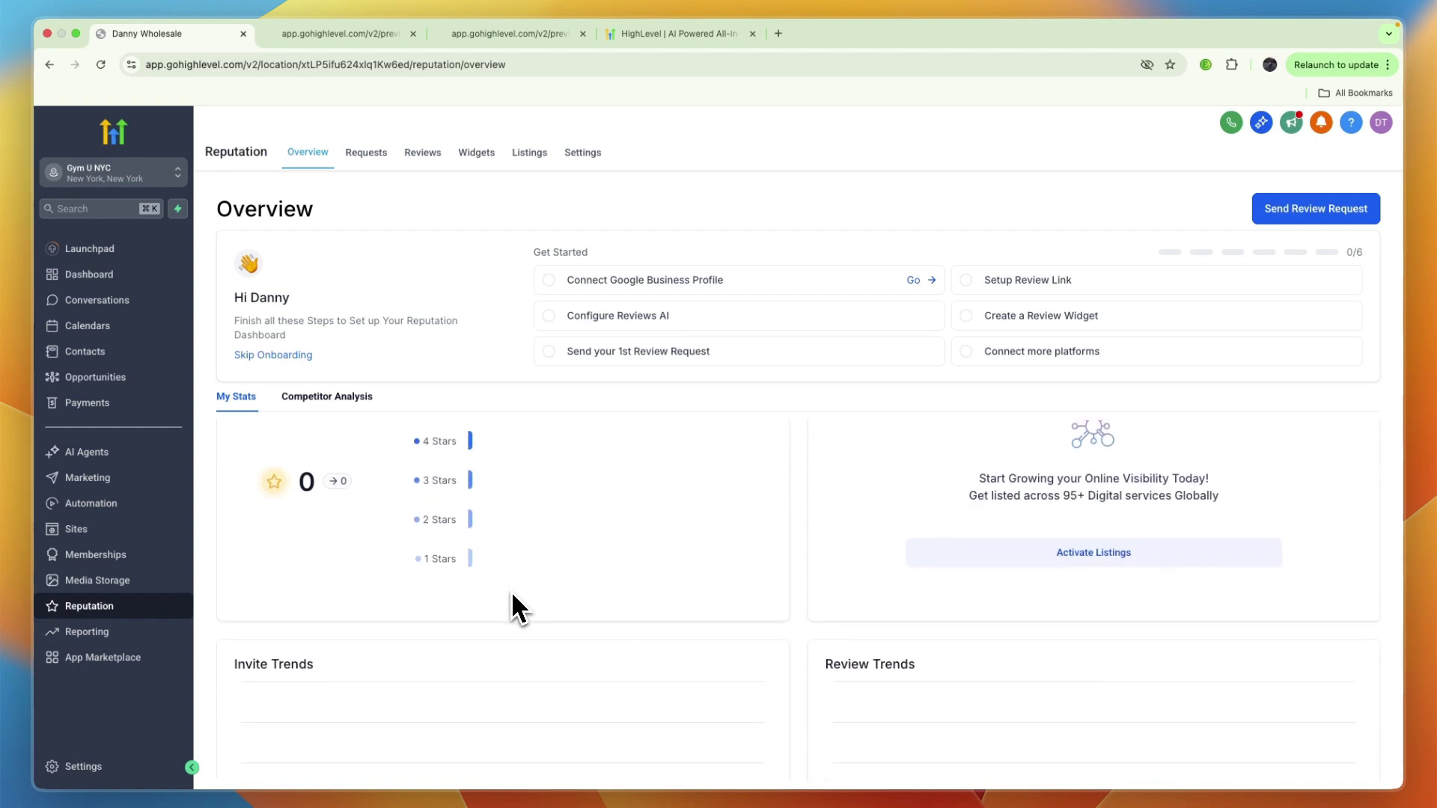
left_click(132, 281)
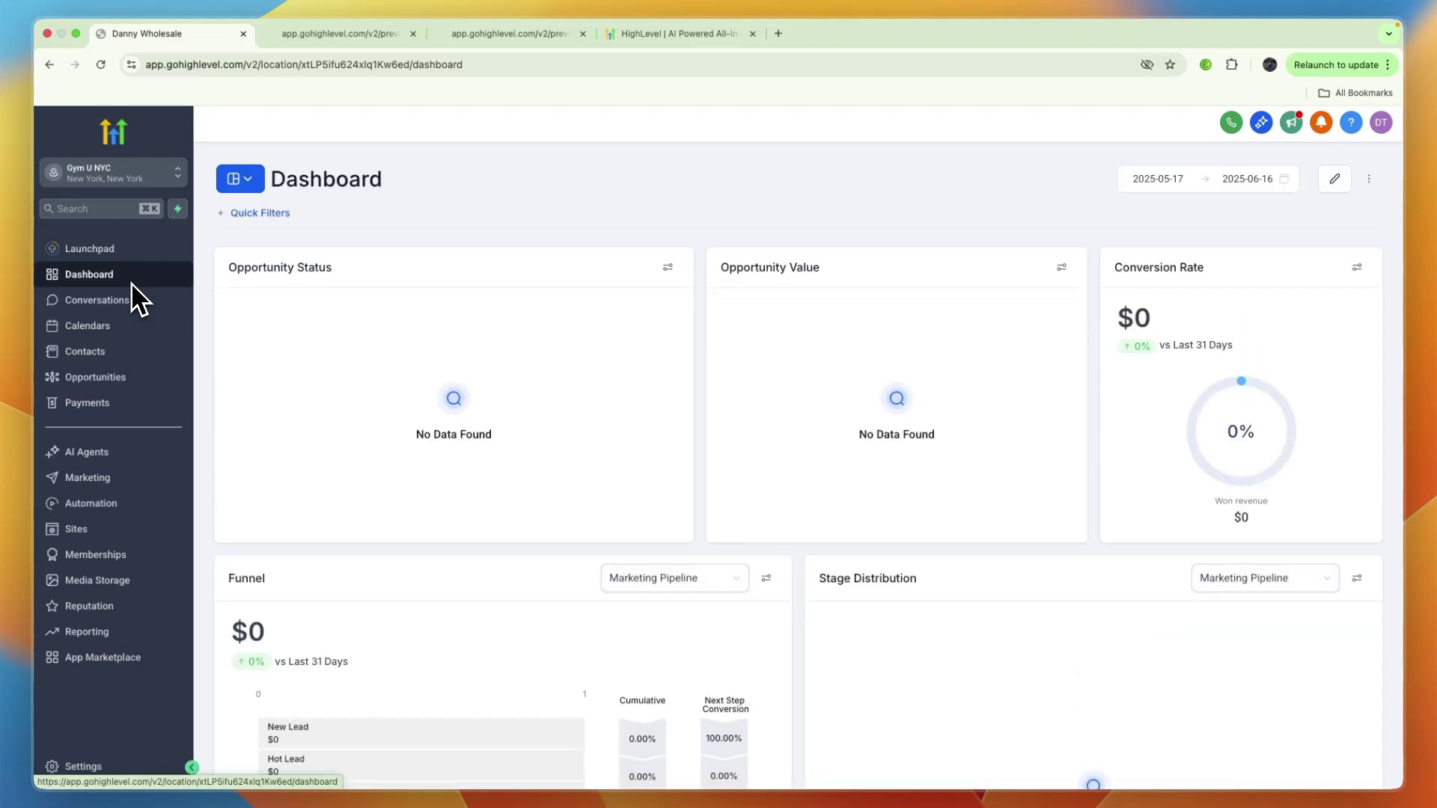
- Switch back to the HighLevel website tab showing the 30 Day Free Trial signup form
key("super+4")
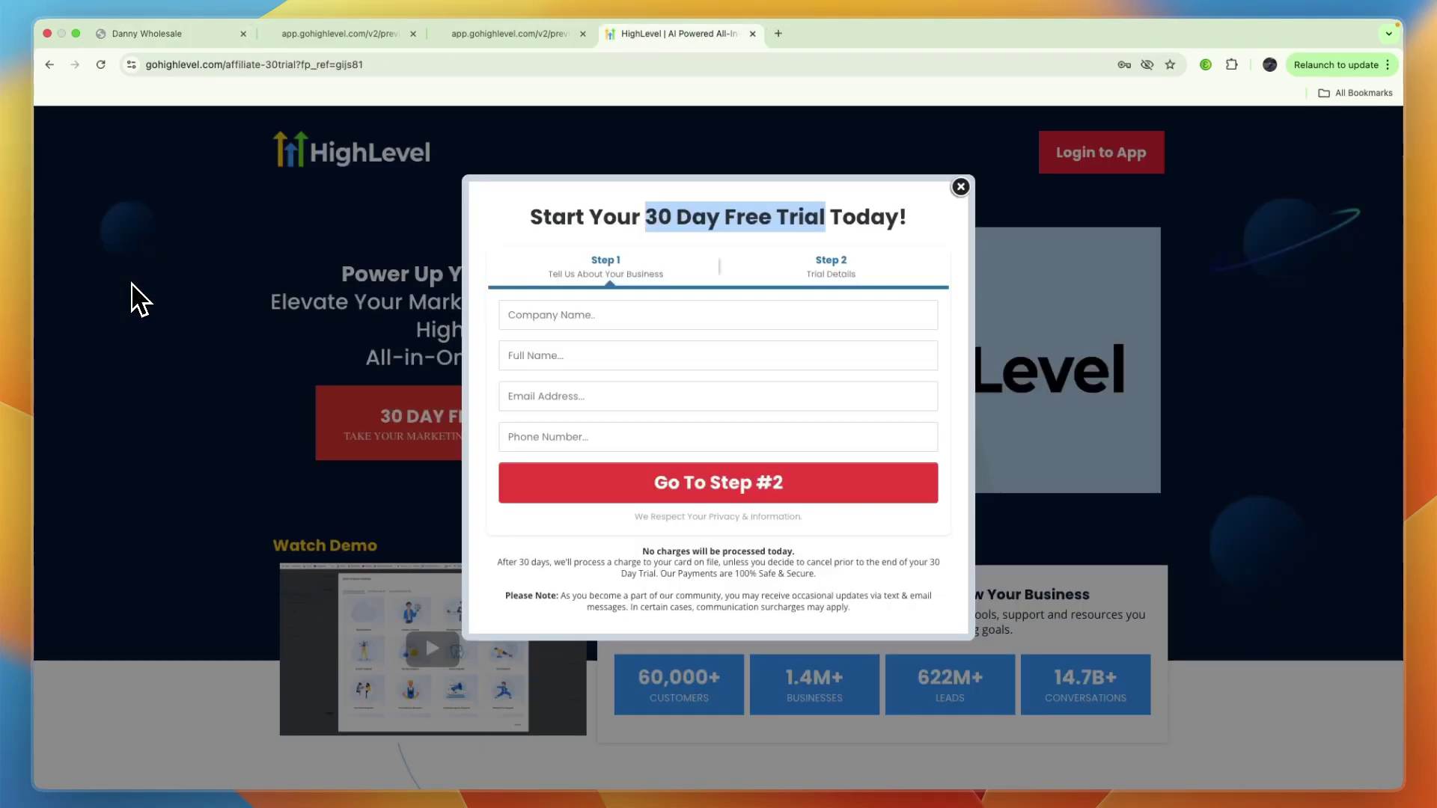
left_click(131, 283)
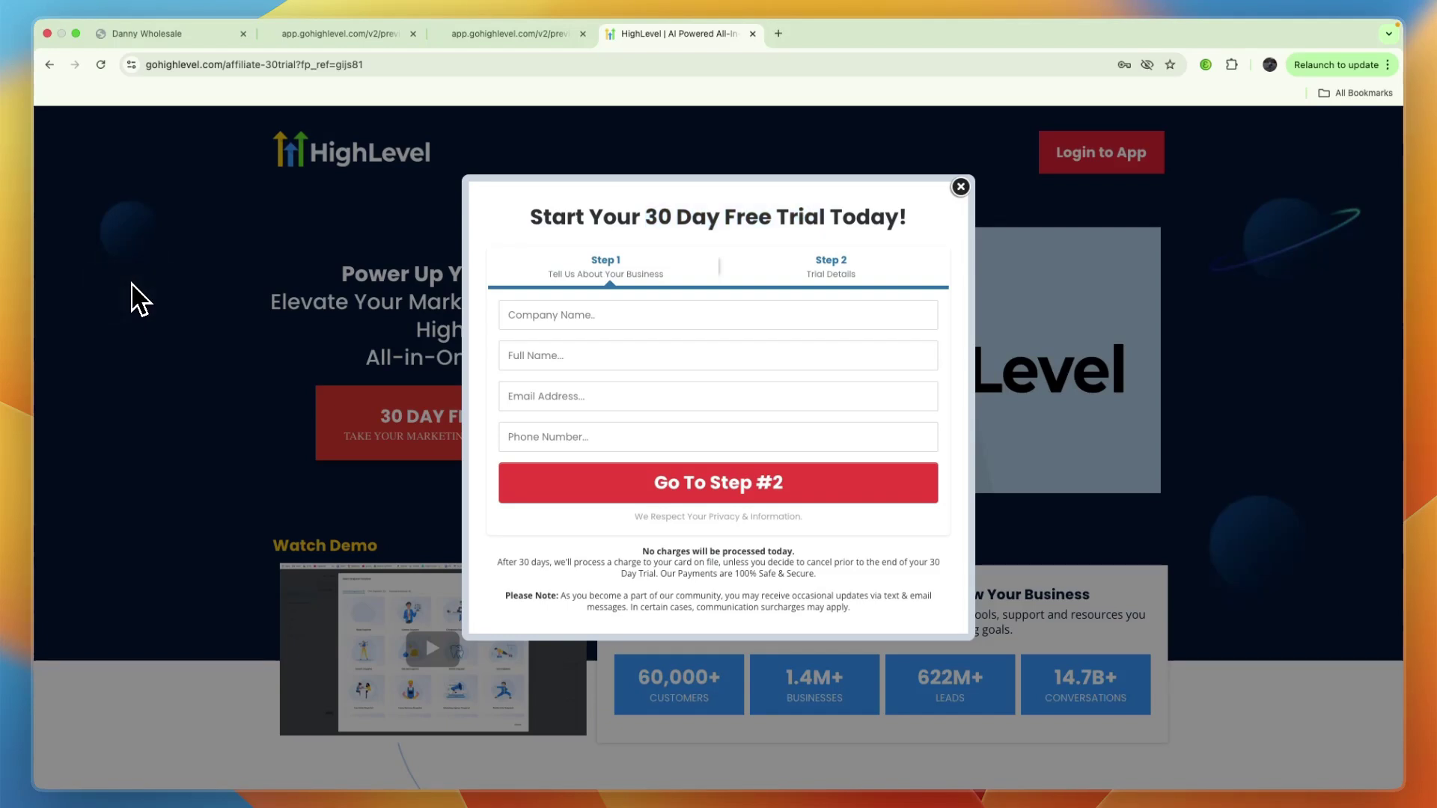